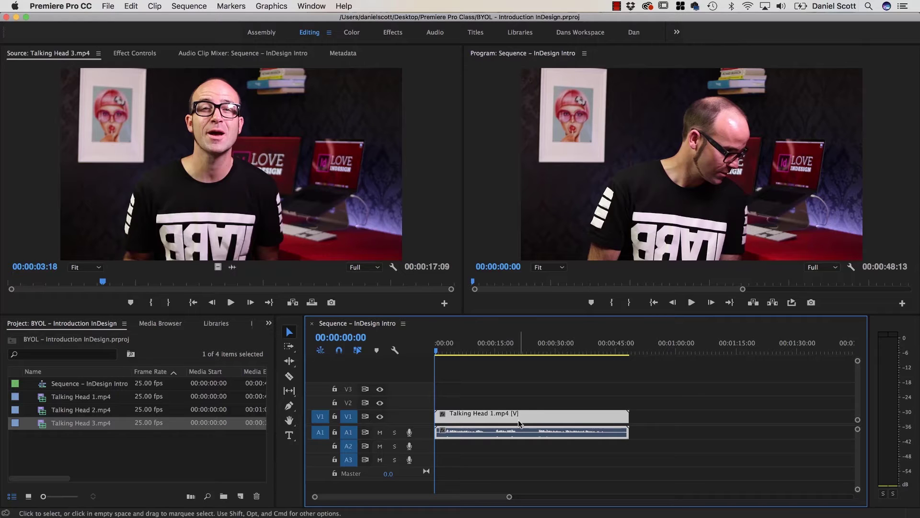
# Play the start of the InDesign Intro sequence in the Program monitor, then stop it.
pyautogui.click(691, 302)
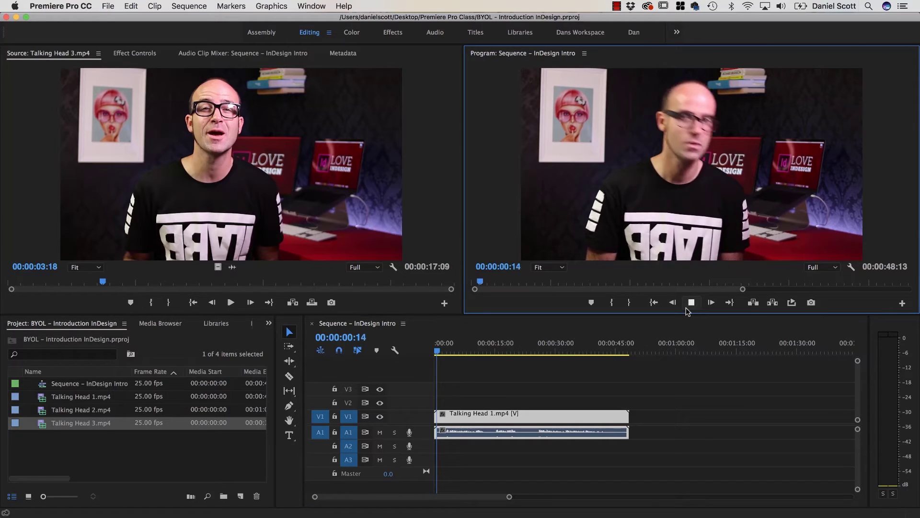
pyautogui.click(691, 302)
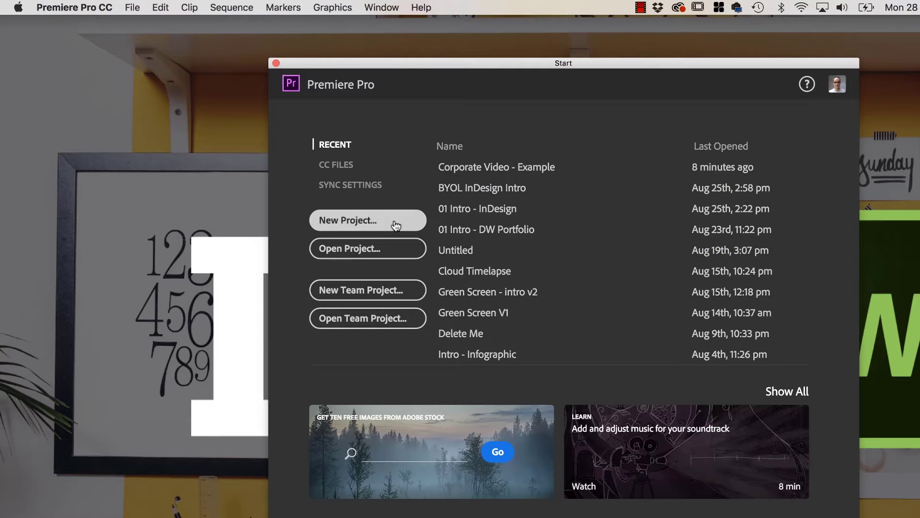
# Start a new project from the File > New menu and name it 'BYOL – Introduction InDesign'.
pyautogui.click(132, 7)
pyautogui.moveTo(142, 23)
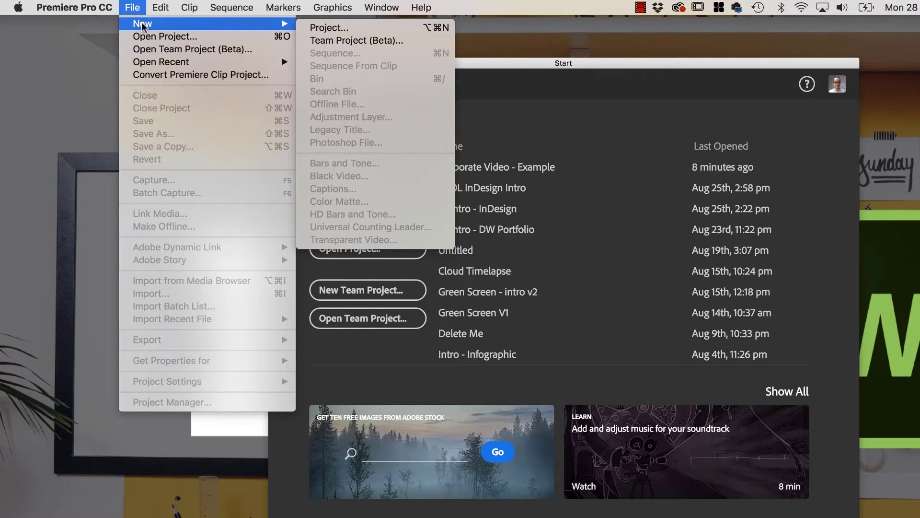
pyautogui.click(335, 27)
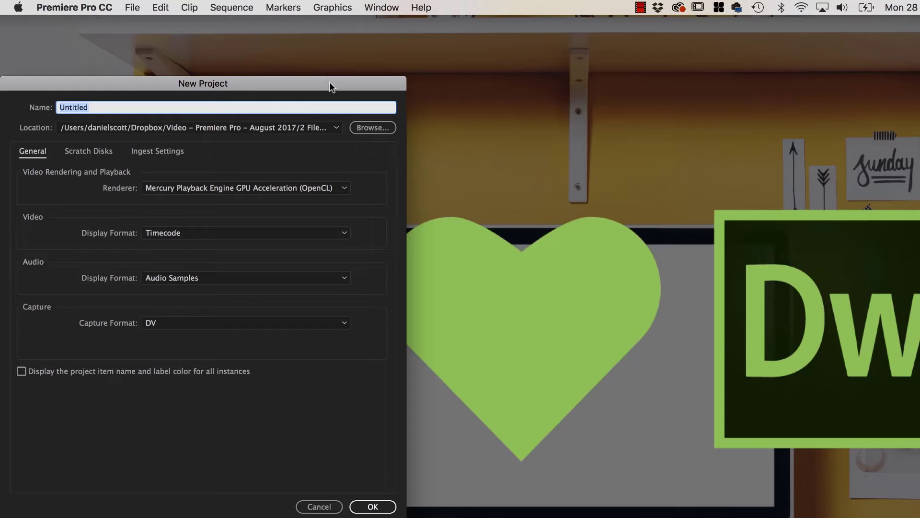
pyautogui.moveTo(329, 82); pyautogui.dragTo(683, 76)
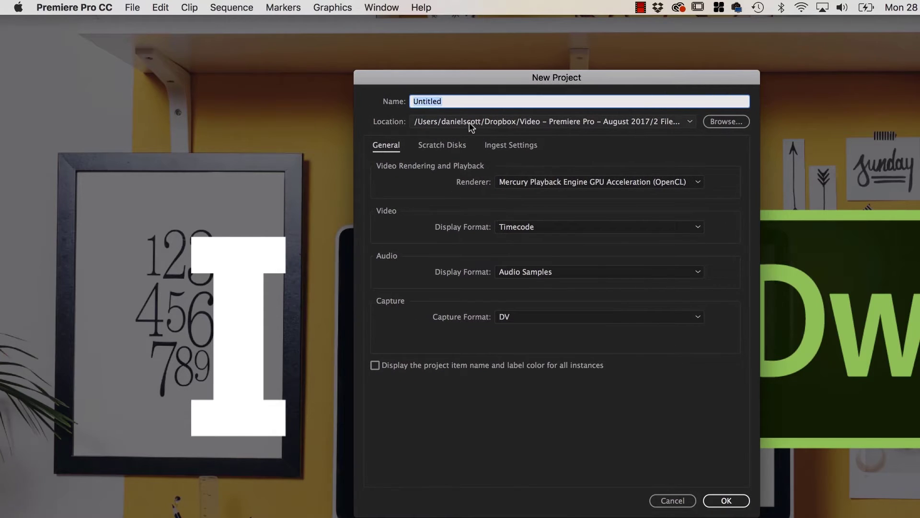
pyautogui.write('BYOL')
pyautogui.write('BYOL – Introduction InDesign')
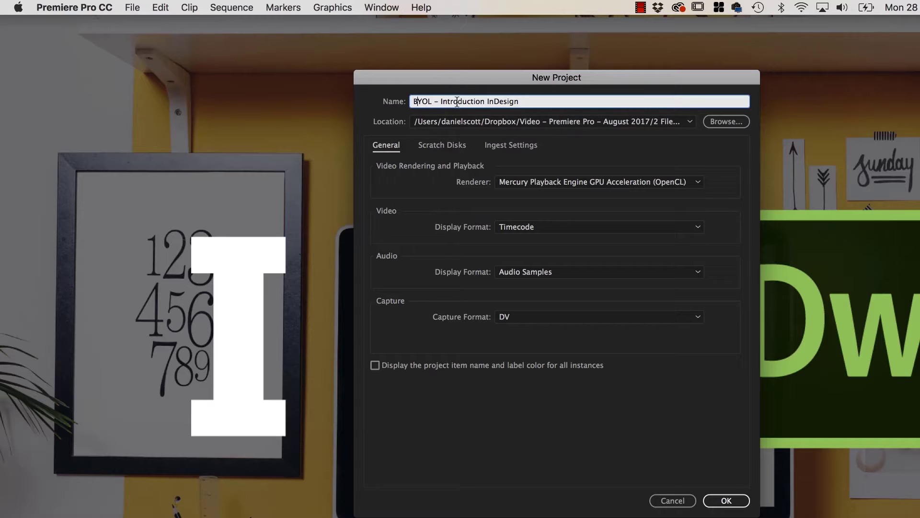
pyautogui.moveTo(457, 102); pyautogui.dragTo(525, 102)
pyautogui.click(514, 102)
# Create a 'Premiere Pro Class' folder on the Desktop and choose it as the project location.
pyautogui.click(727, 121)
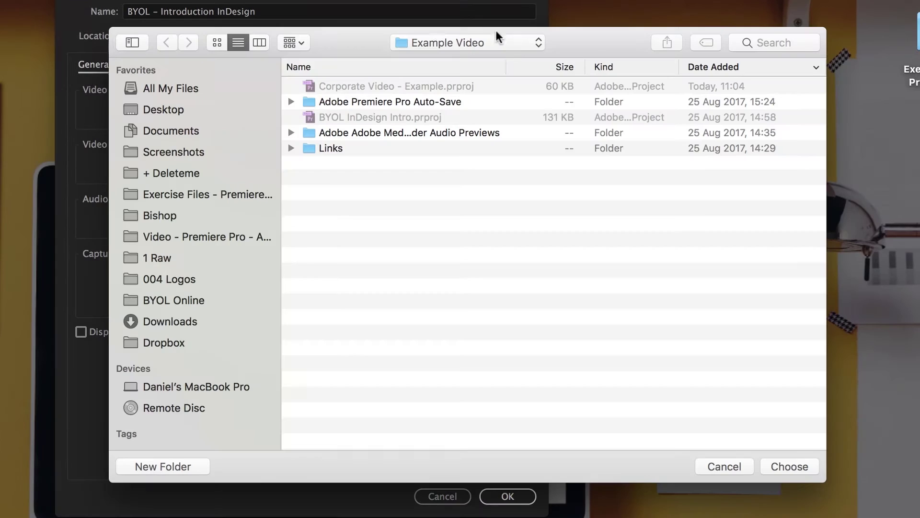
pyautogui.click(170, 111)
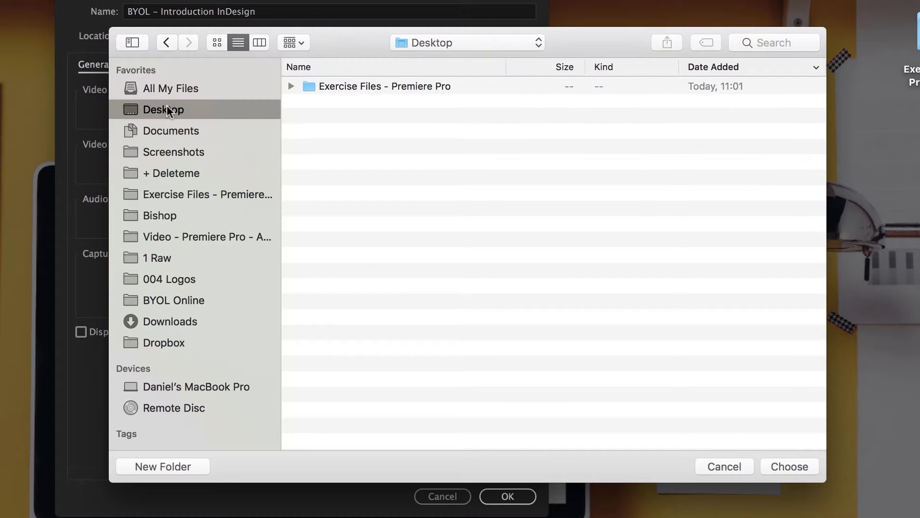
pyautogui.click(176, 467)
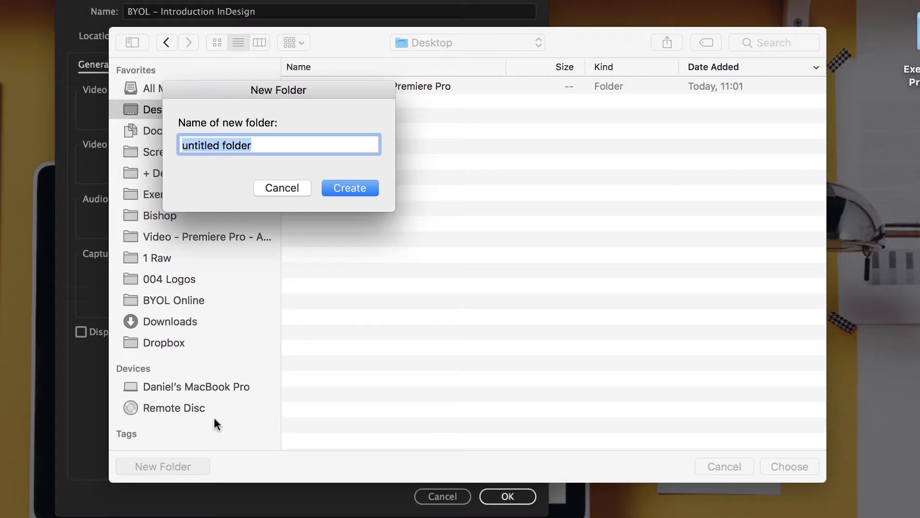
pyautogui.write('Pre')
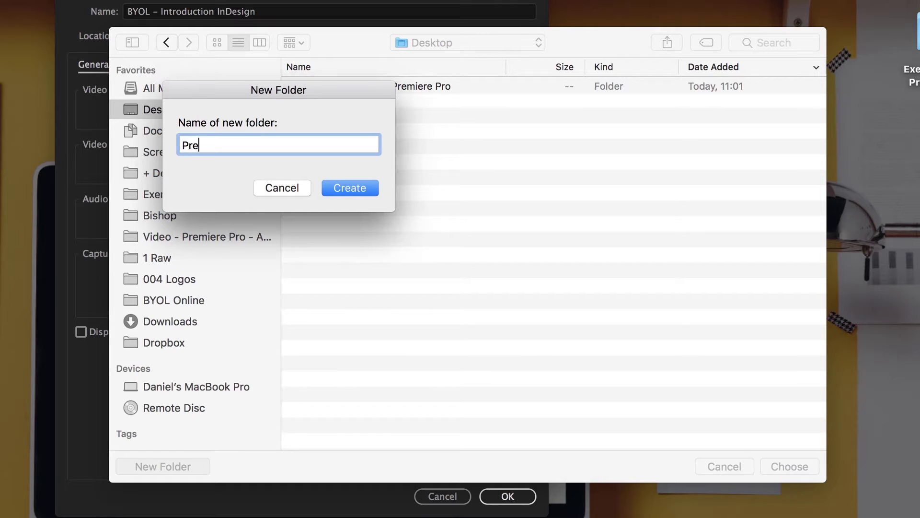
pyautogui.write('miere Pro Class')
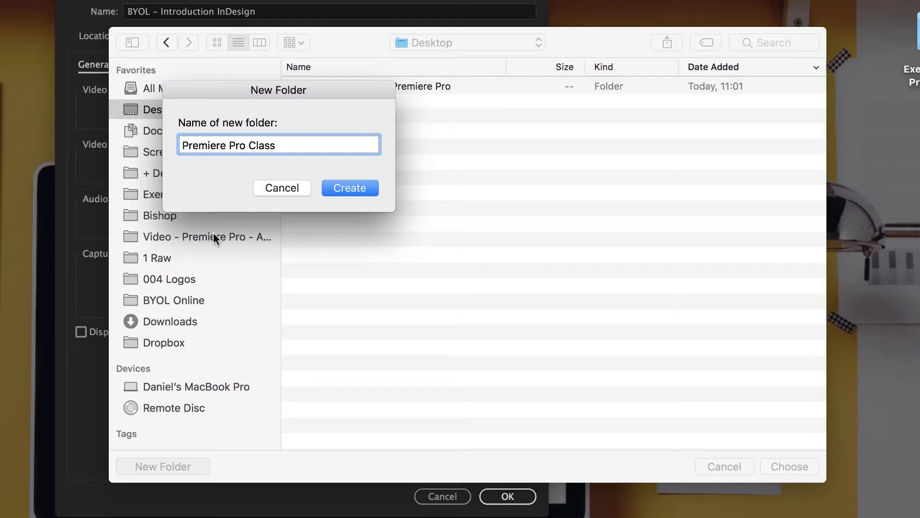
pyautogui.doubleClick(236, 144)
pyautogui.doubleClick(192, 145)
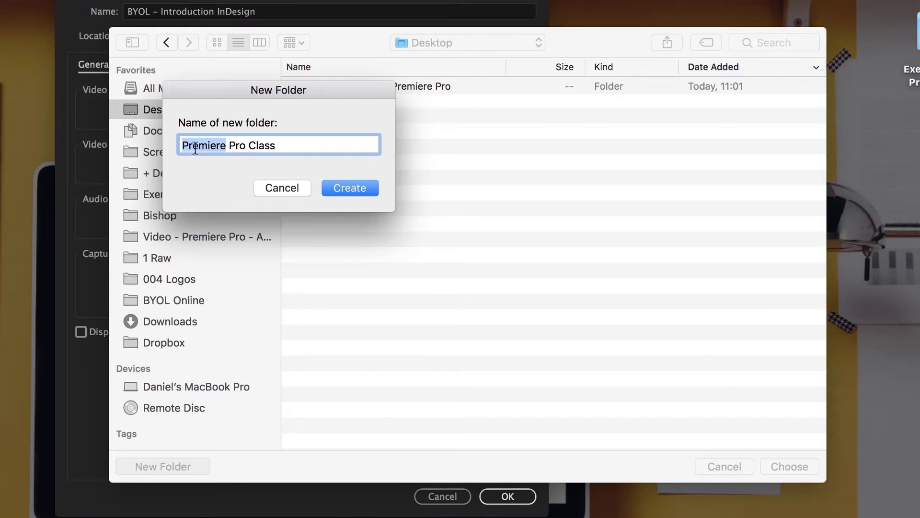
pyautogui.doubleClick(231, 145)
pyautogui.click(290, 145)
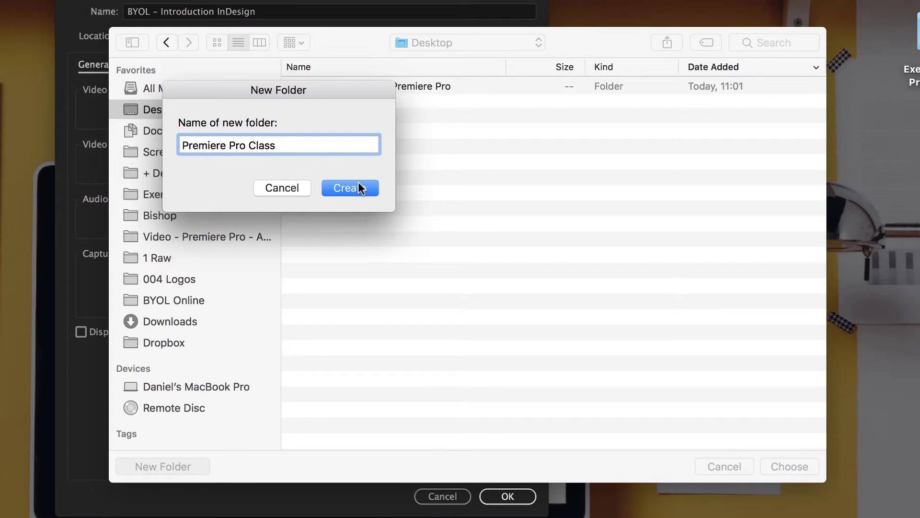
pyautogui.click(375, 191)
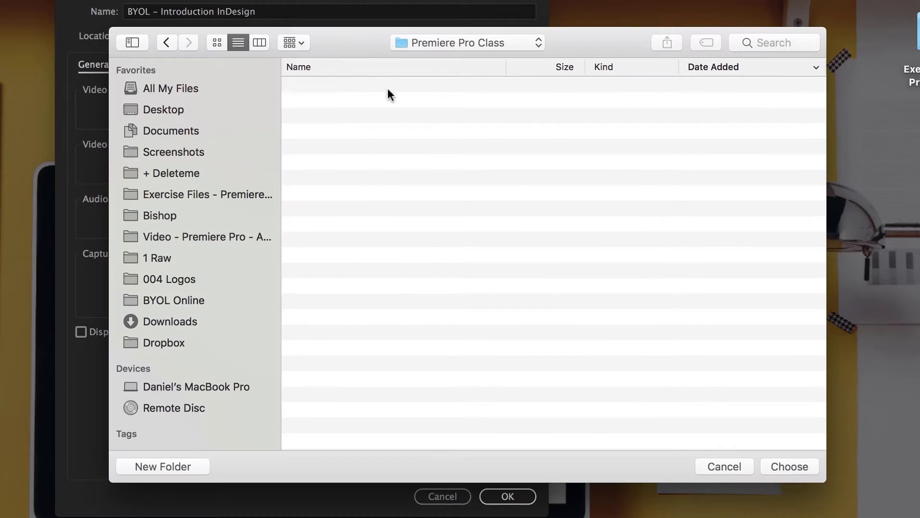
pyautogui.click(788, 466)
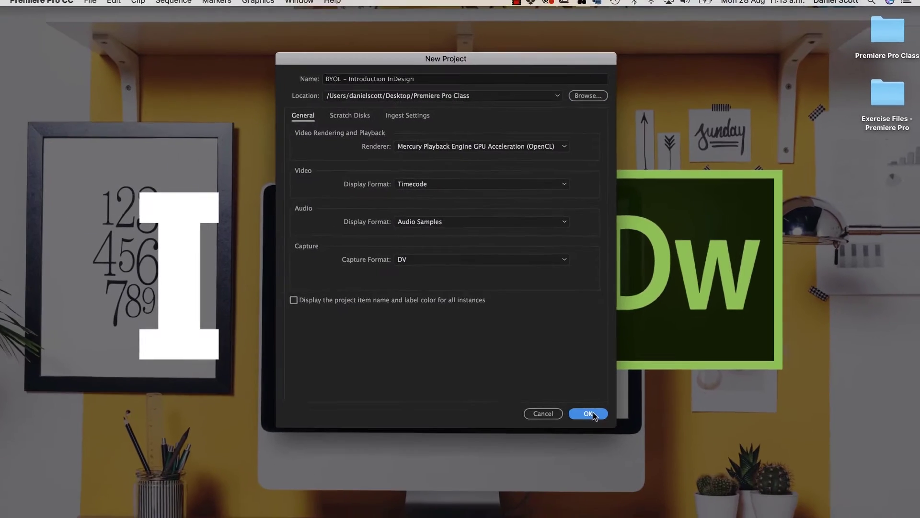
# Create the project with these settings and reset the Editing workspace to its saved layout.
pyautogui.click(509, 496)
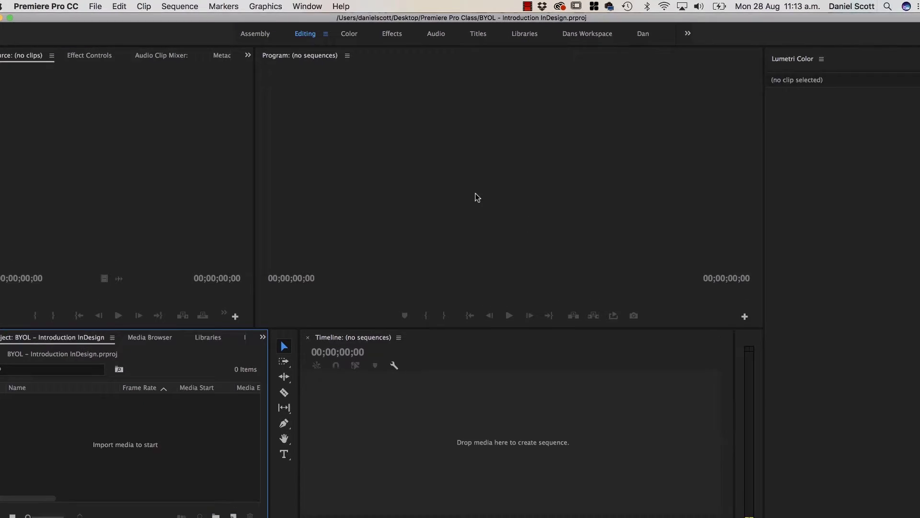
pyautogui.click(311, 6)
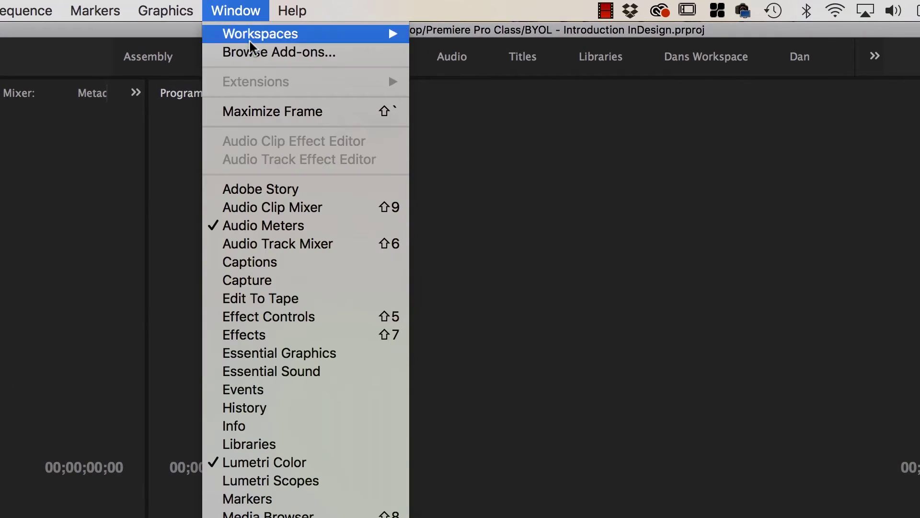
pyautogui.moveTo(252, 35)
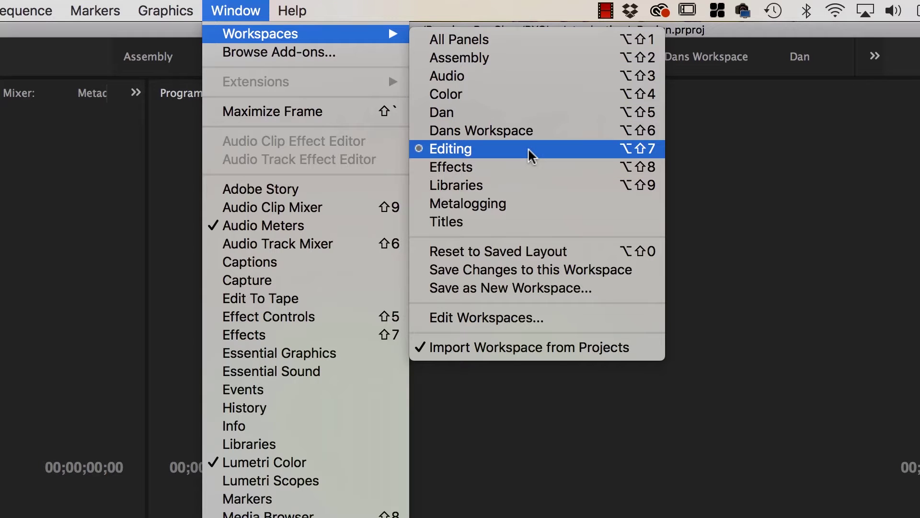
pyautogui.click(510, 251)
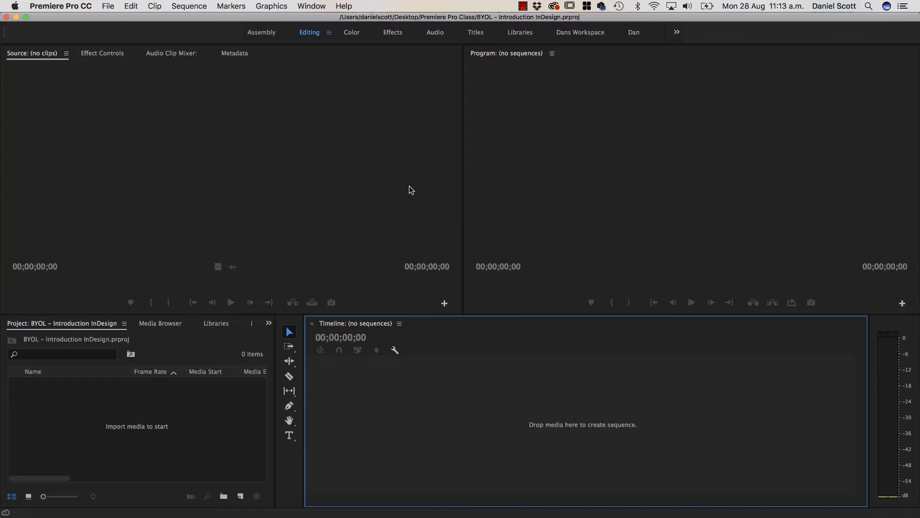
# Move the timeline and Audio Clip Mixer panels, then restore the saved Editing layout.
pyautogui.moveTo(338, 326); pyautogui.dragTo(389, 158)
pyautogui.moveTo(191, 54); pyautogui.dragTo(596, 127)
pyautogui.click(215, 323)
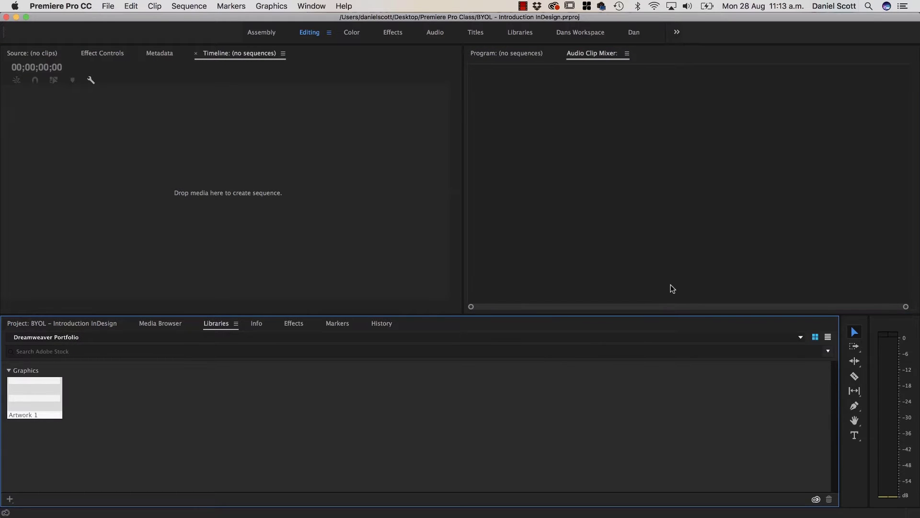
pyautogui.click(310, 6)
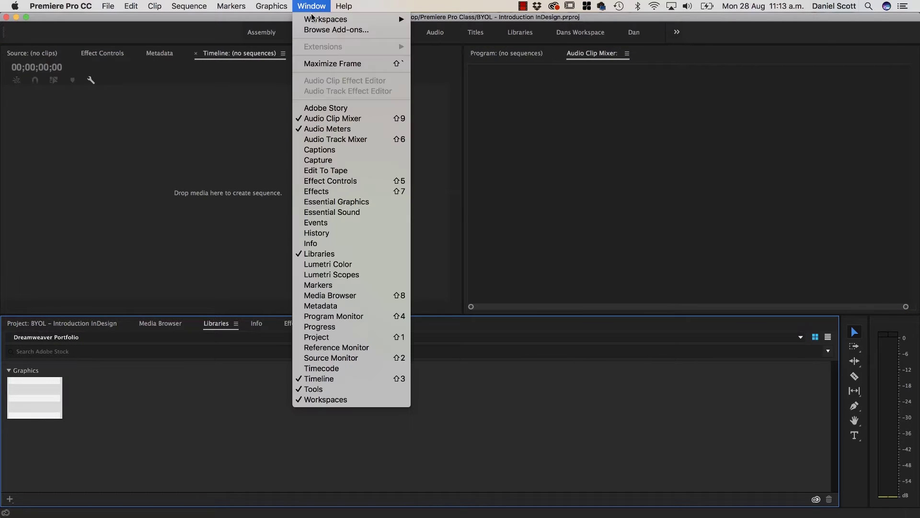
pyautogui.moveTo(313, 20)
pyautogui.click(510, 148)
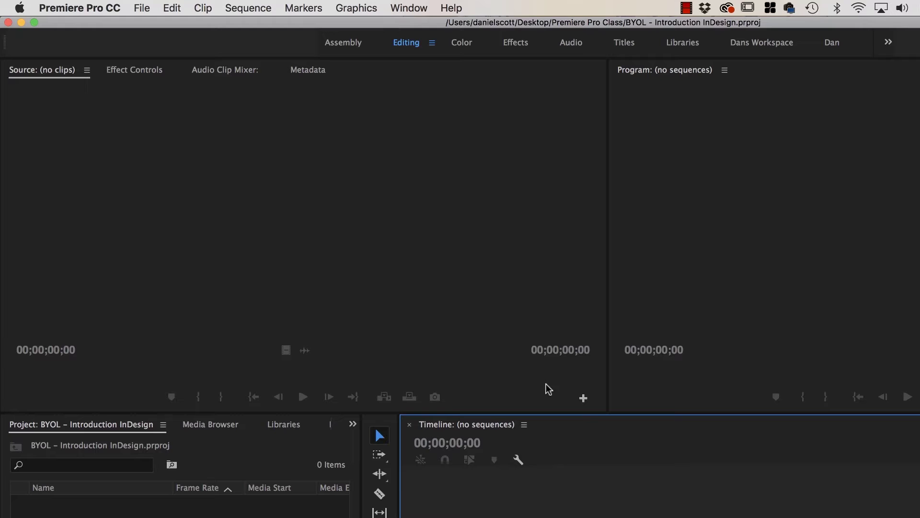
# Open the Import dialog and go into the Exercise Files - Premiere Pro folder.
pyautogui.click(141, 8)
pyautogui.click(196, 316)
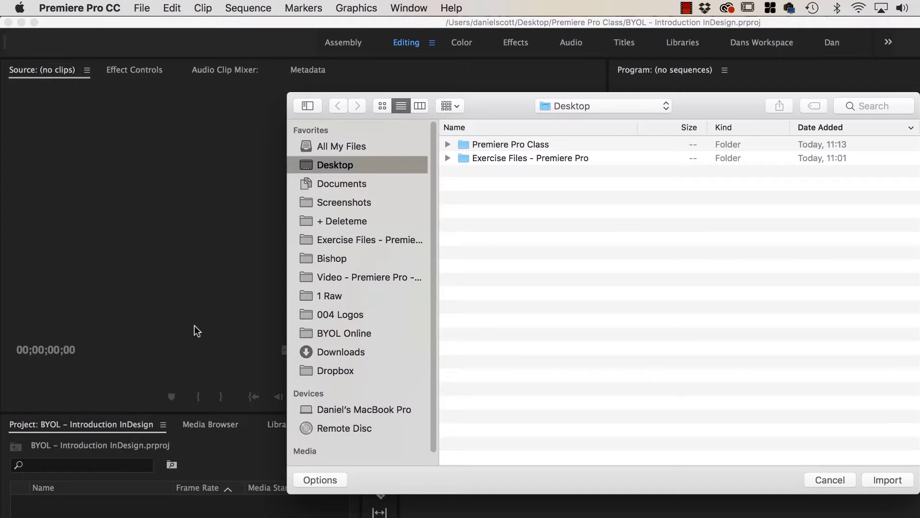
pyautogui.click(516, 158)
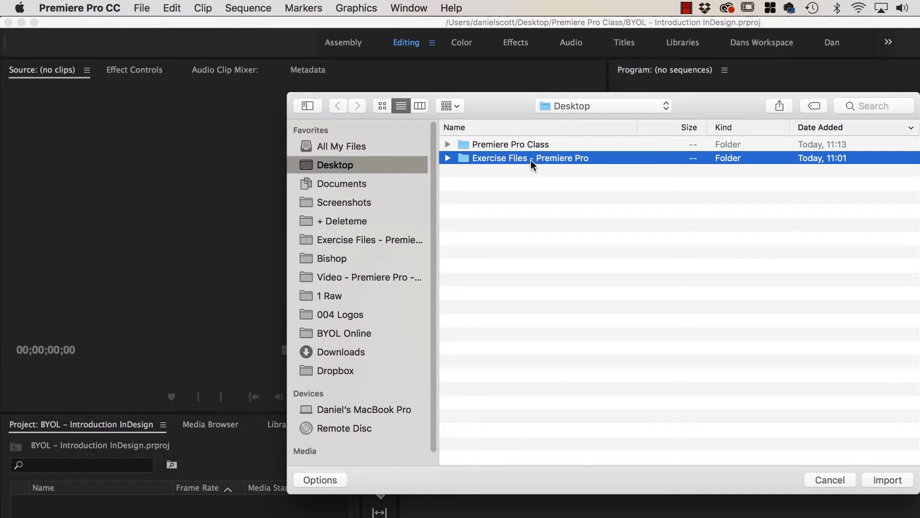
pyautogui.doubleClick(495, 158)
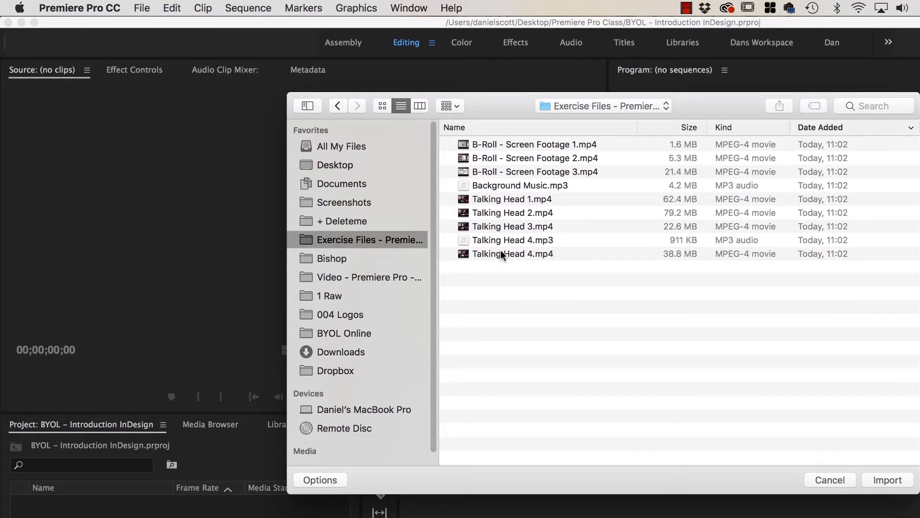
# Select Talking Head 1.mp4 through Talking Head 3.mp4 and import them.
pyautogui.click(530, 202)
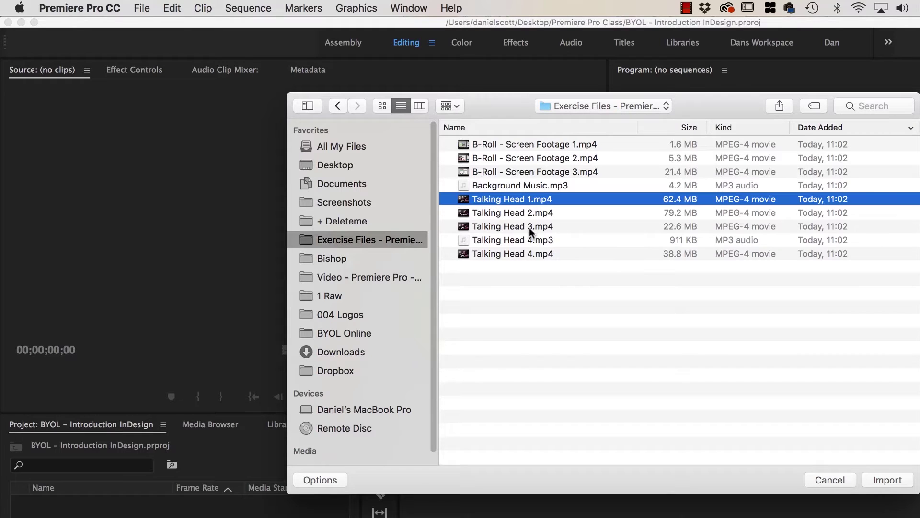
pyautogui.click(530, 213)
pyautogui.click(532, 227)
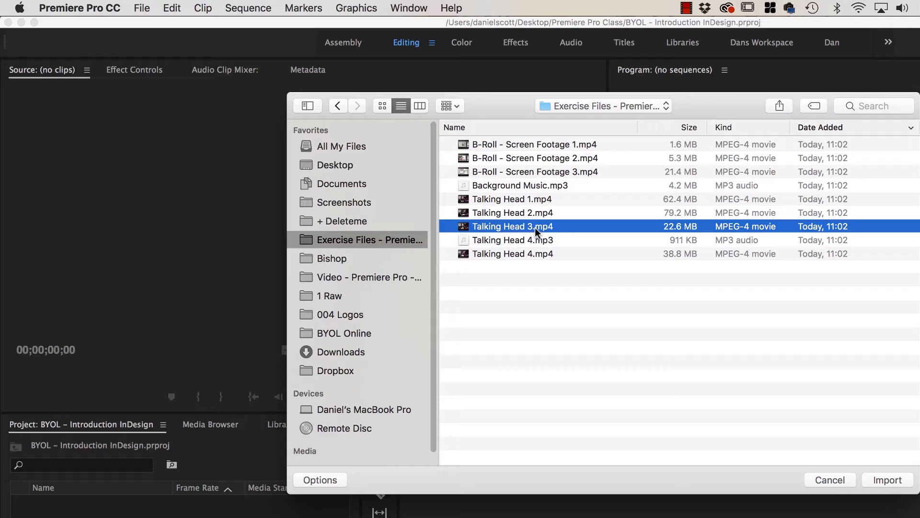
pyautogui.click(533, 199)
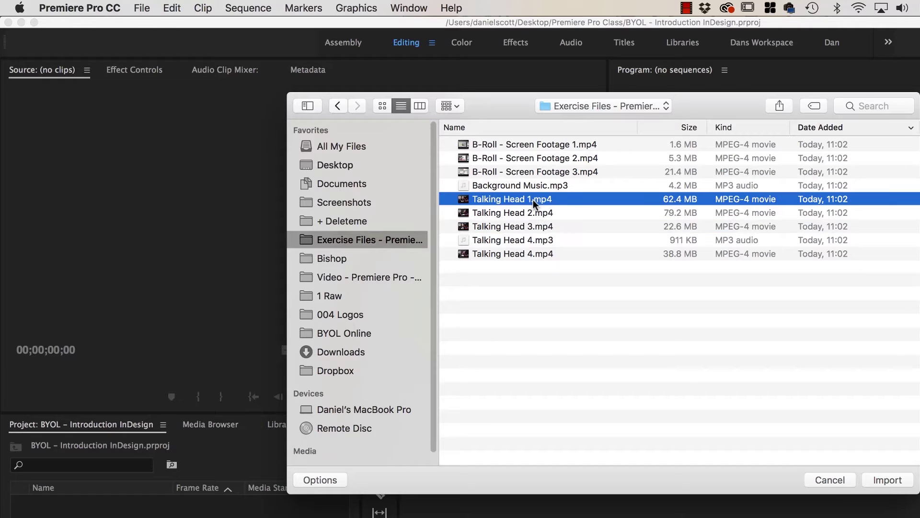
pyautogui.keyDown('shift'); pyautogui.click(529, 225); pyautogui.keyUp('shift')
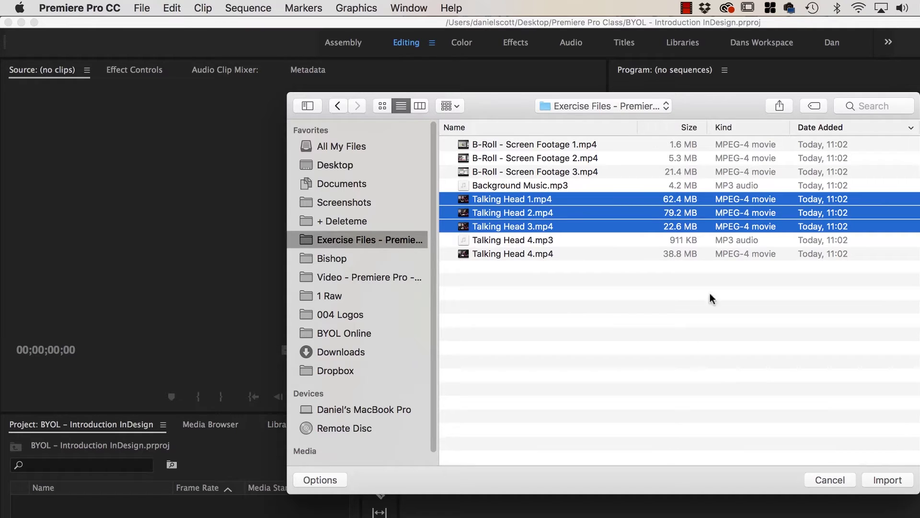
pyautogui.click(886, 479)
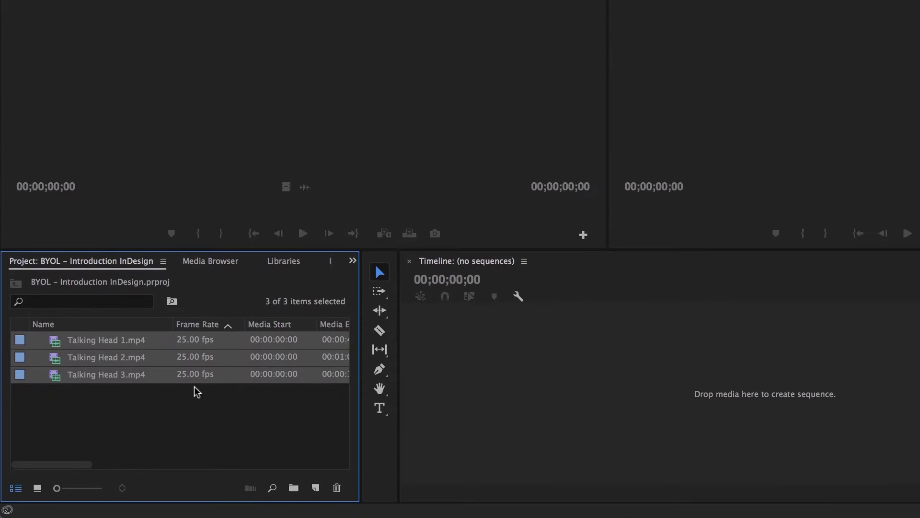
pyautogui.click(93, 406)
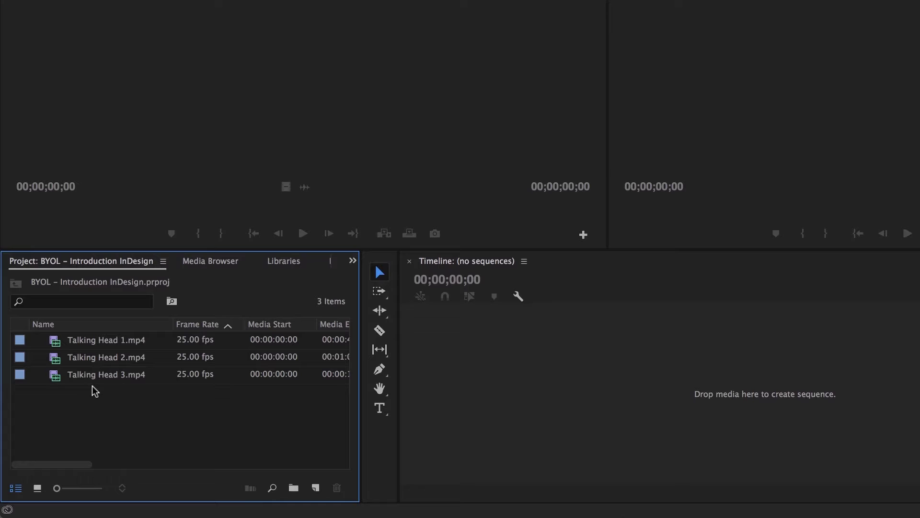
pyautogui.click(37, 488)
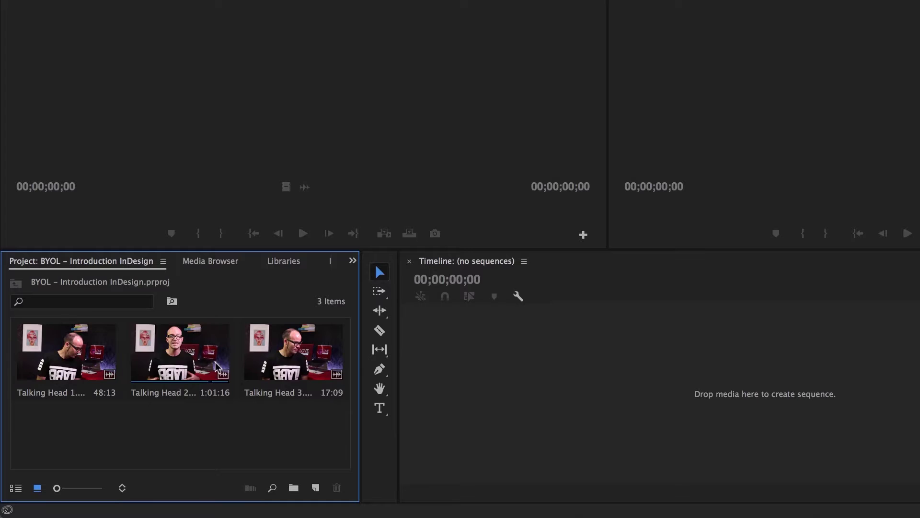
pyautogui.click(311, 374)
pyautogui.press('space')
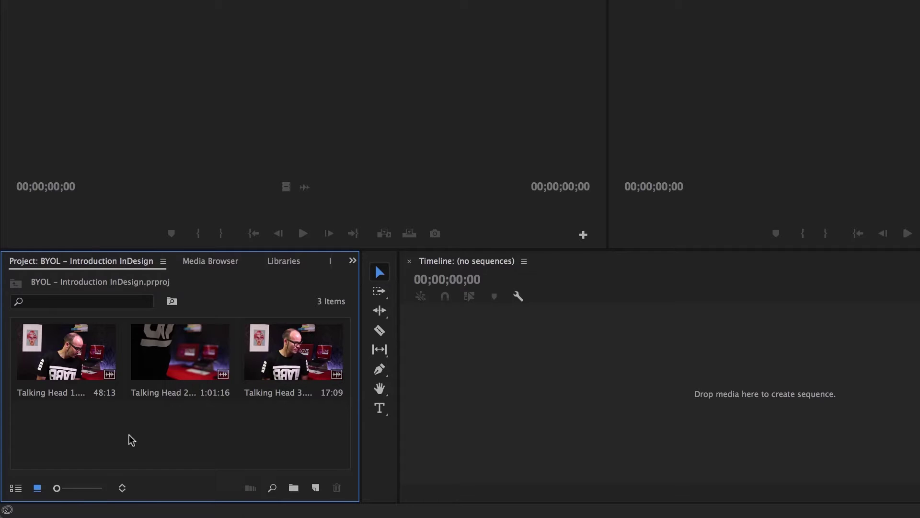
pyautogui.click(115, 374)
pyautogui.press('space')
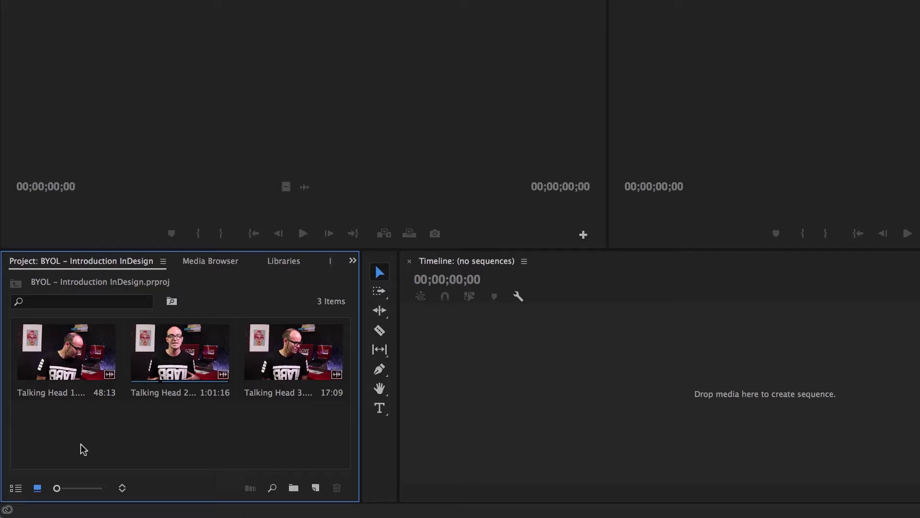
pyautogui.click(16, 489)
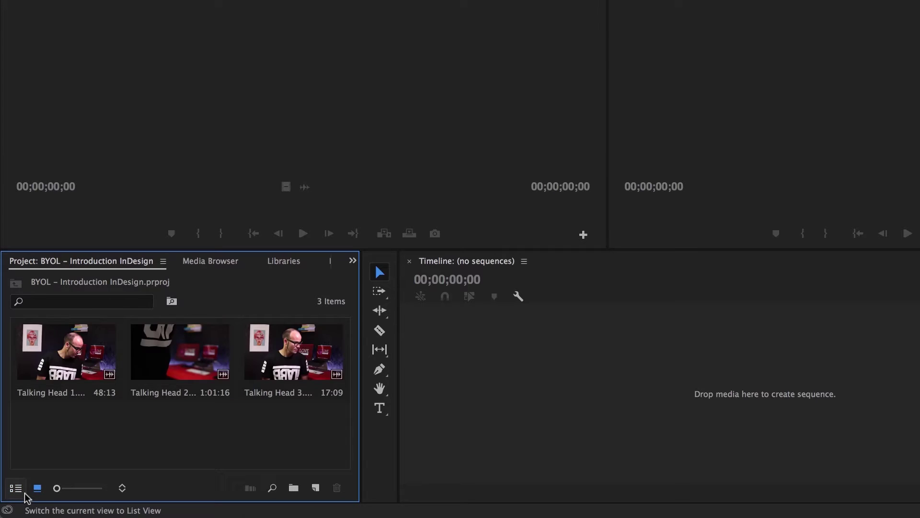
pyautogui.click(19, 490)
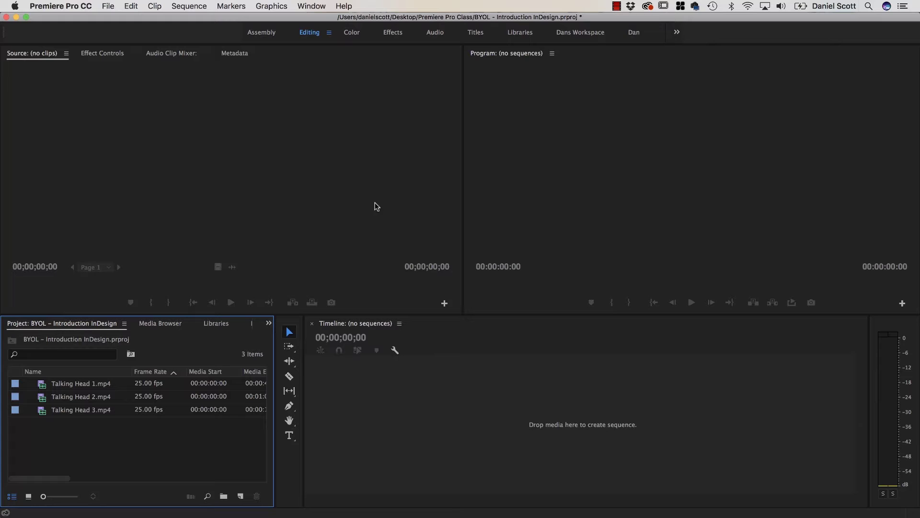
# Open New Sequence settings, briefly expanding the DNxHD presets while keeping HDV 1080p25.
pyautogui.click(110, 7)
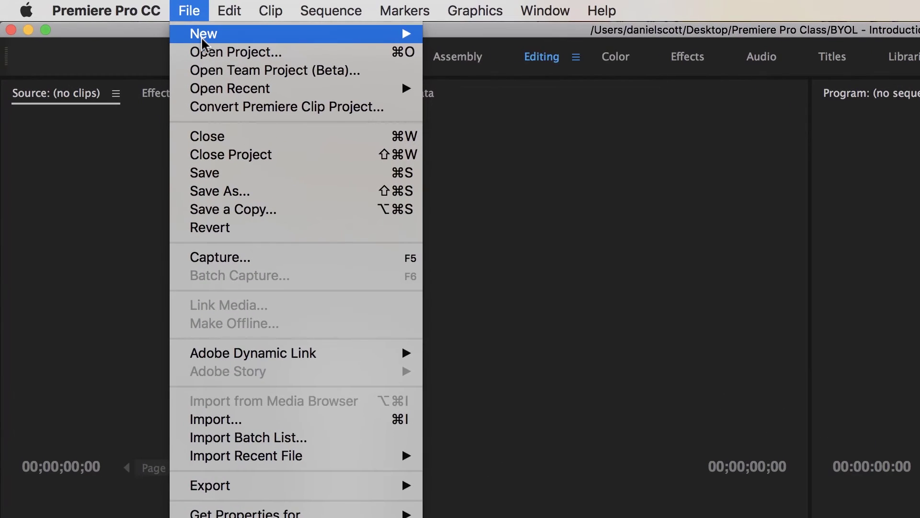
pyautogui.moveTo(203, 43)
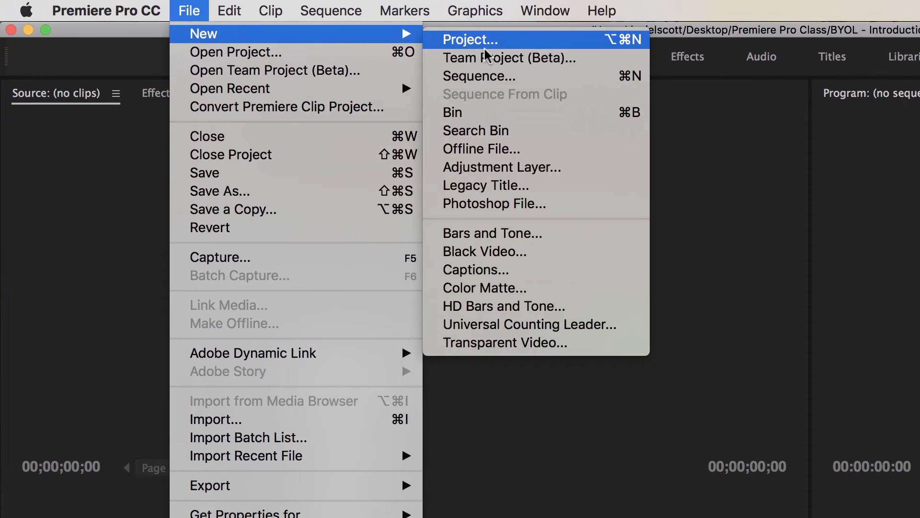
pyautogui.click(484, 77)
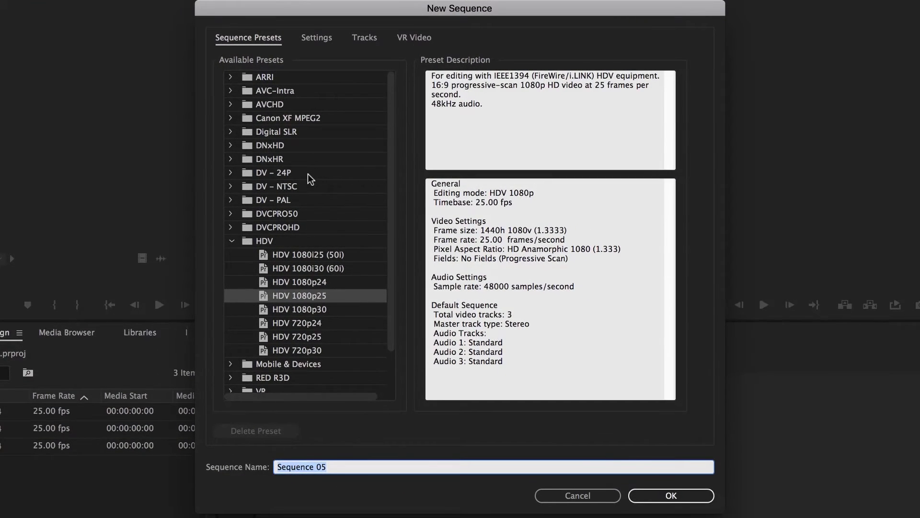
pyautogui.click(231, 147)
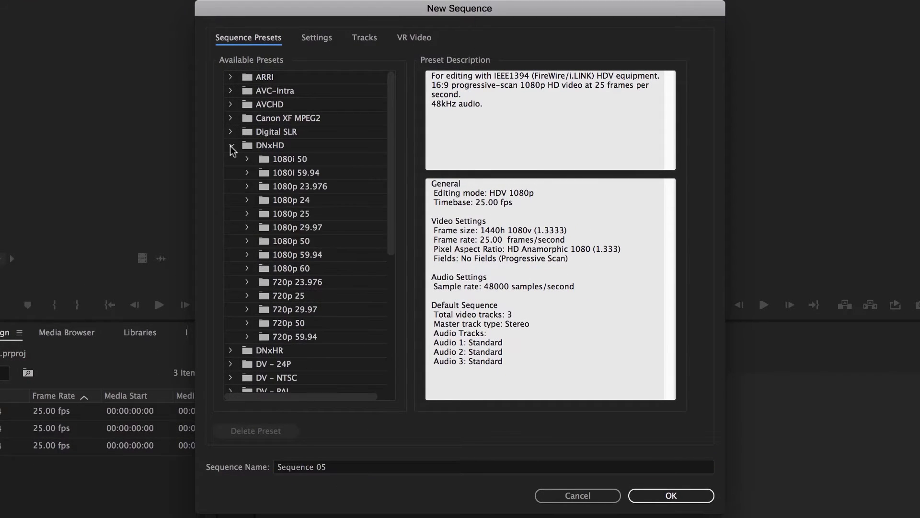
pyautogui.click(231, 147)
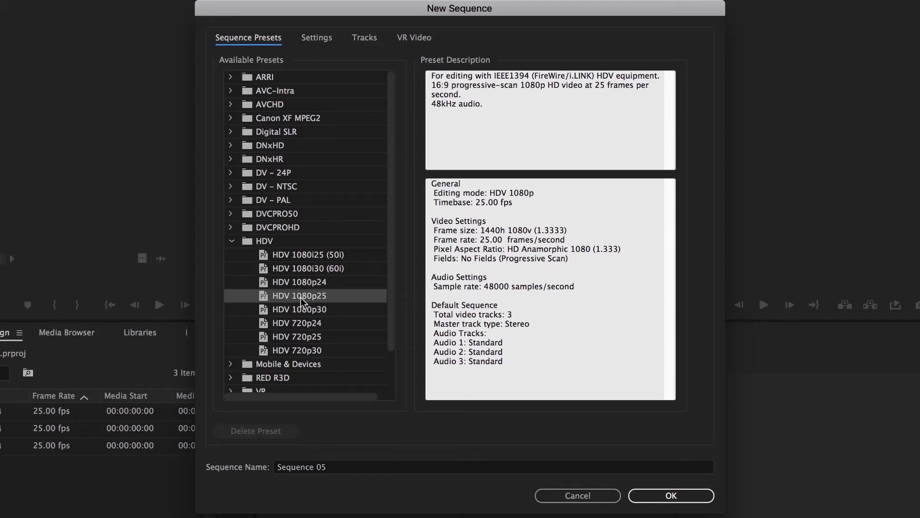
# Create Sequence 05, then undo it so the project has no sequence.
pyautogui.click(670, 495)
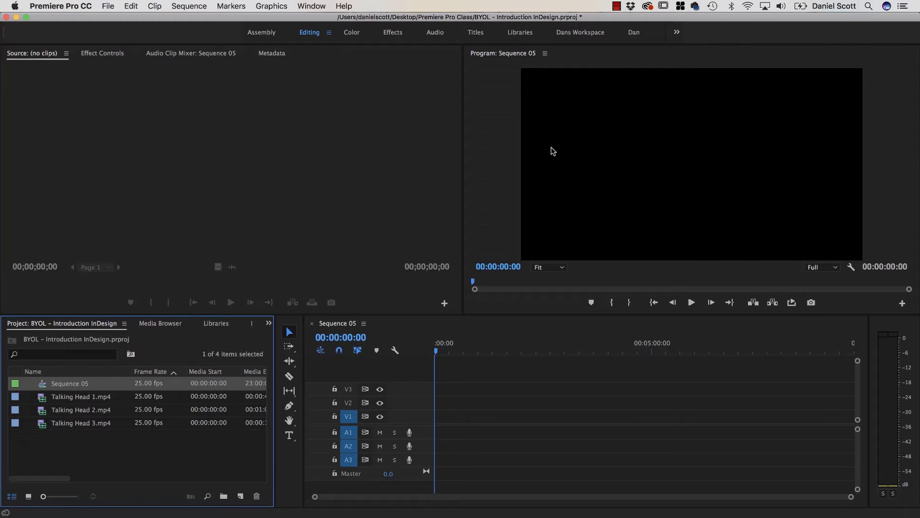
pyautogui.click(130, 7)
pyautogui.click(139, 20)
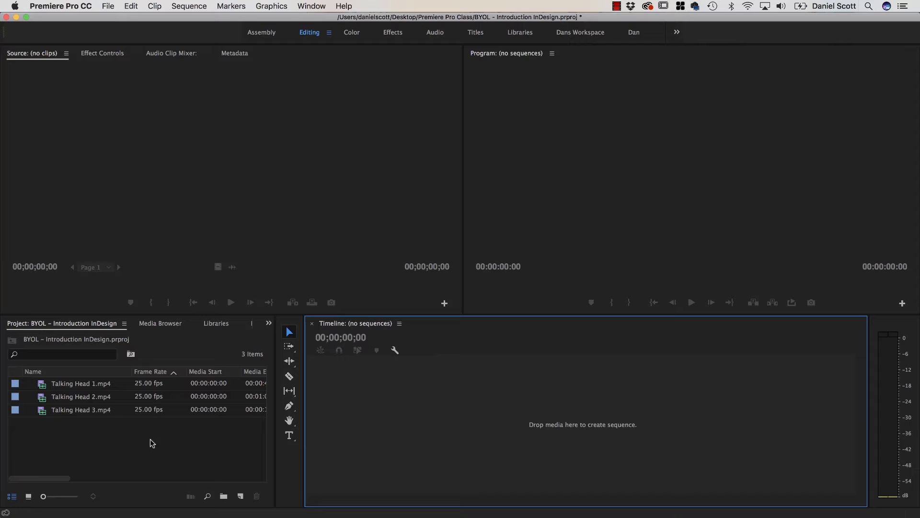
# Cancel a new sequence, select Talking Head 1.mp4, and save the project.
pyautogui.click(107, 7)
pyautogui.moveTo(113, 22)
pyautogui.click(301, 44)
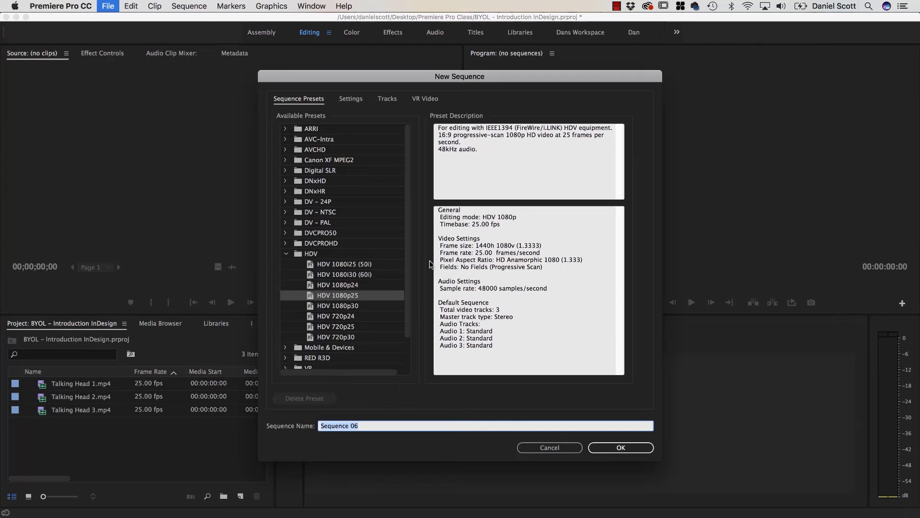
pyautogui.click(565, 449)
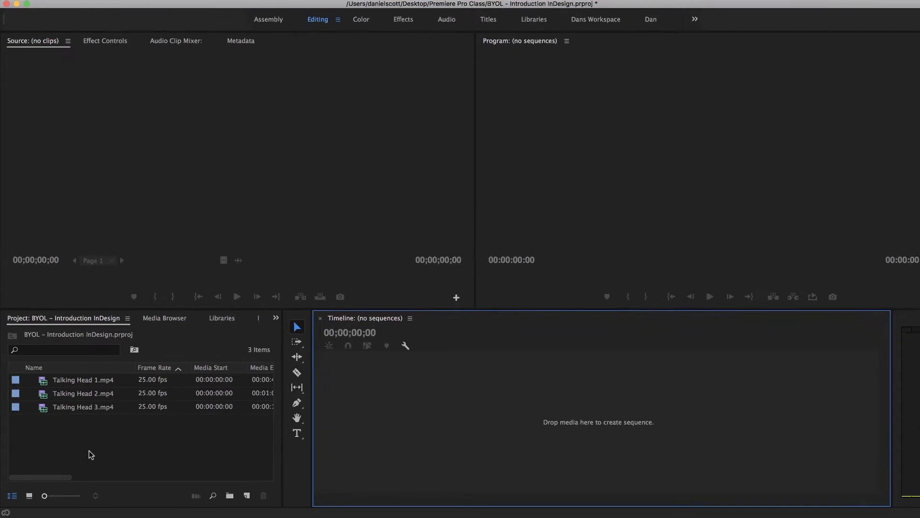
pyautogui.click(93, 381)
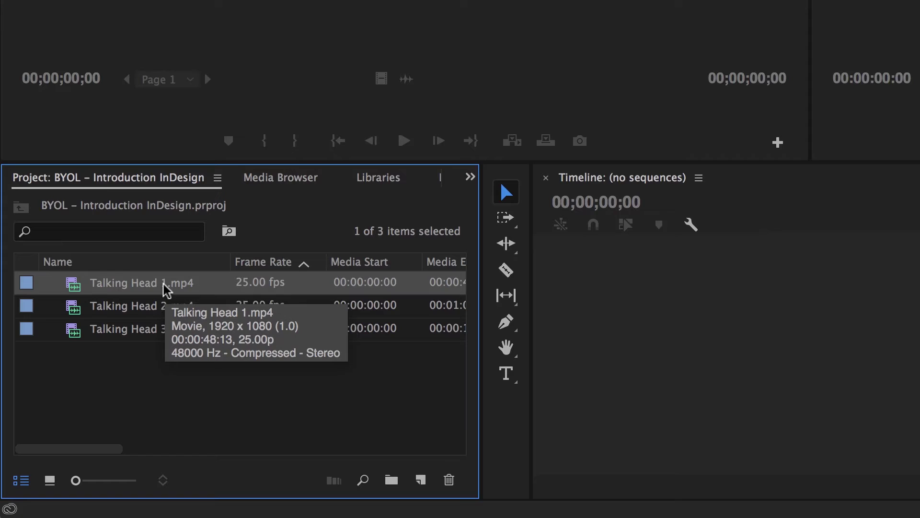
pyautogui.hotkey('ctrl', 's')
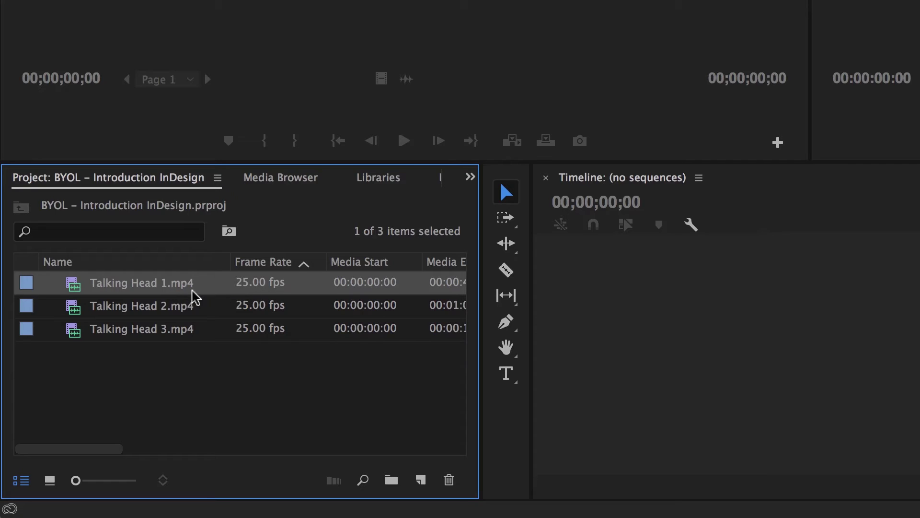
# Make a new sequence from the Talking Head 1.mp4 clip.
pyautogui.rightClick(141, 295)
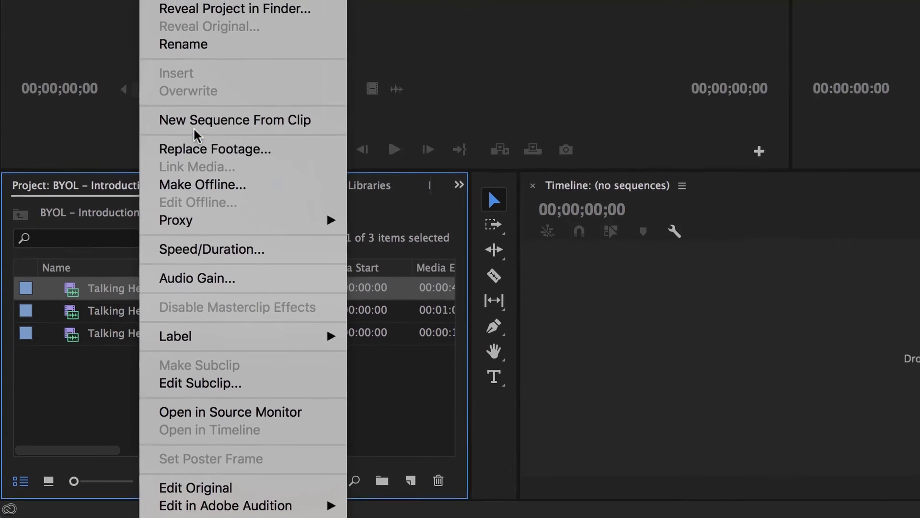
pyautogui.click(249, 111)
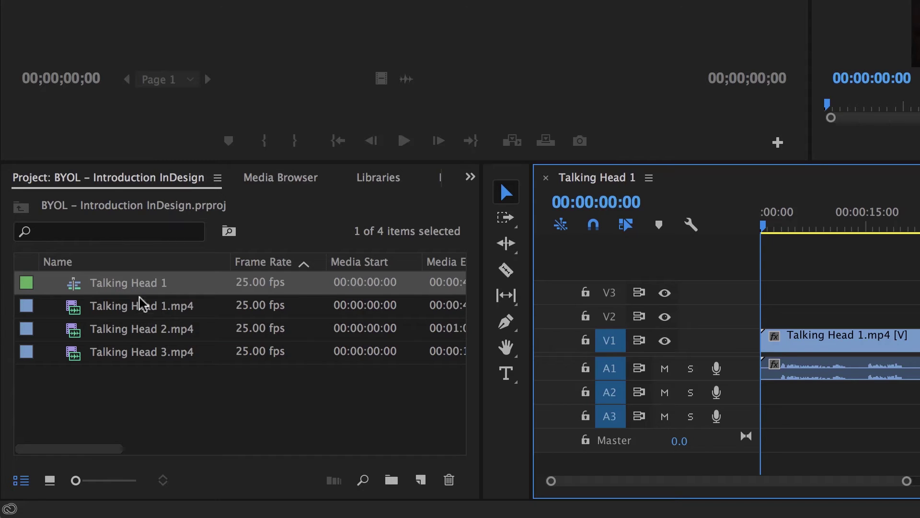
# Rename the Talking Head 1 sequence to 'Sequence – InDesign Intro', cancelling the accidental clip rename.
pyautogui.click(147, 285)
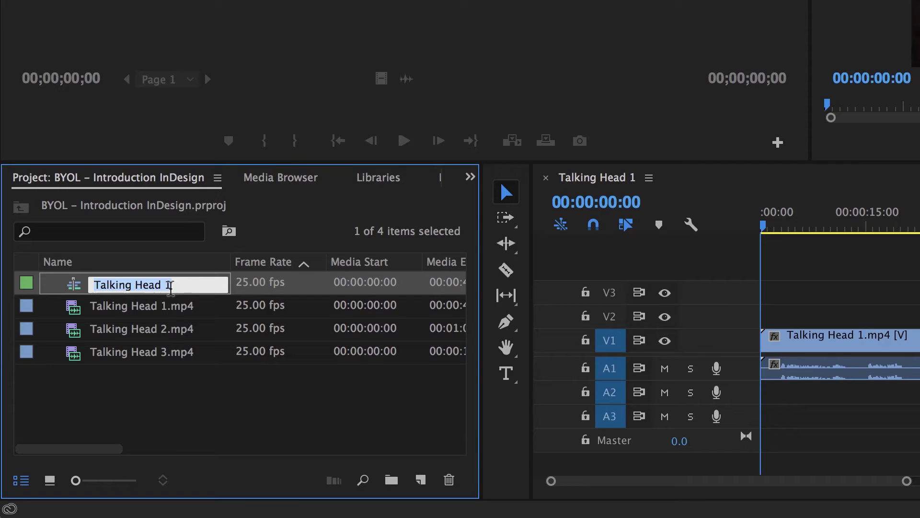
pyautogui.write('Sh')
pyautogui.press('BackSpace')
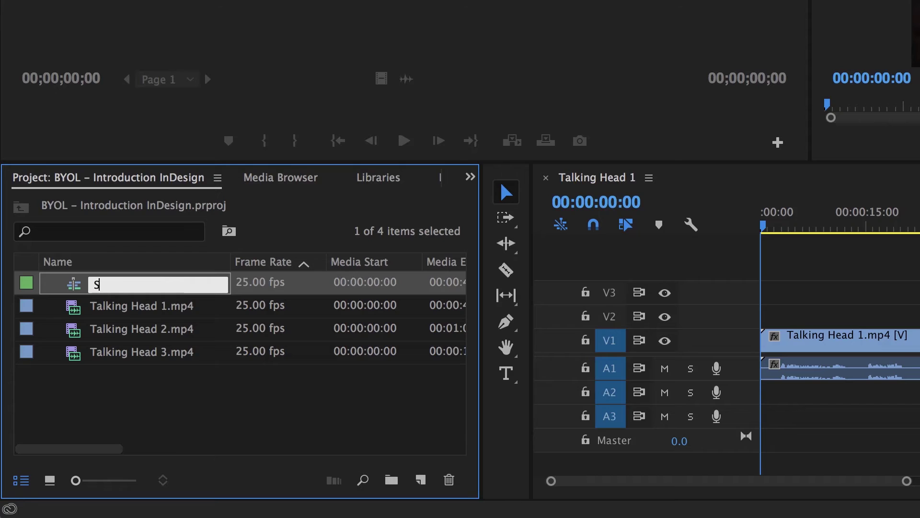
pyautogui.write('equence – In')
pyautogui.write('Design T')
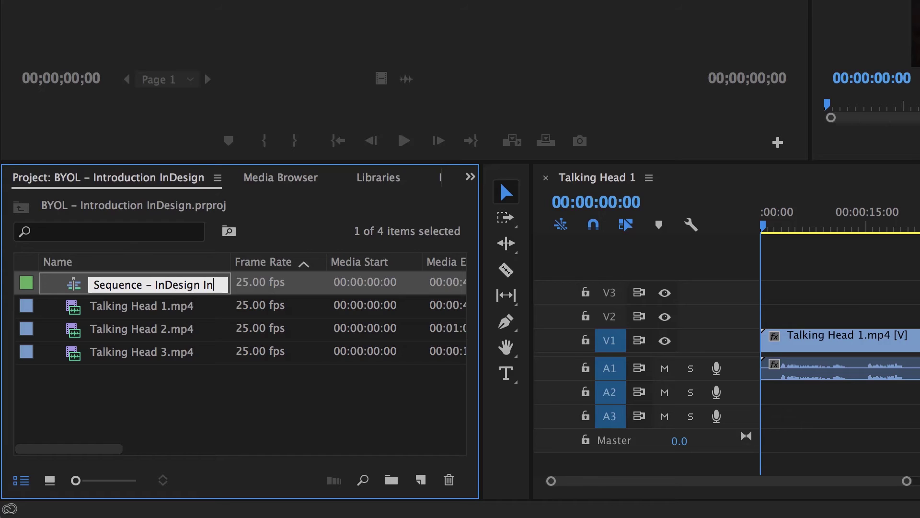
pyautogui.write('ntro')
pyautogui.press('Tab')
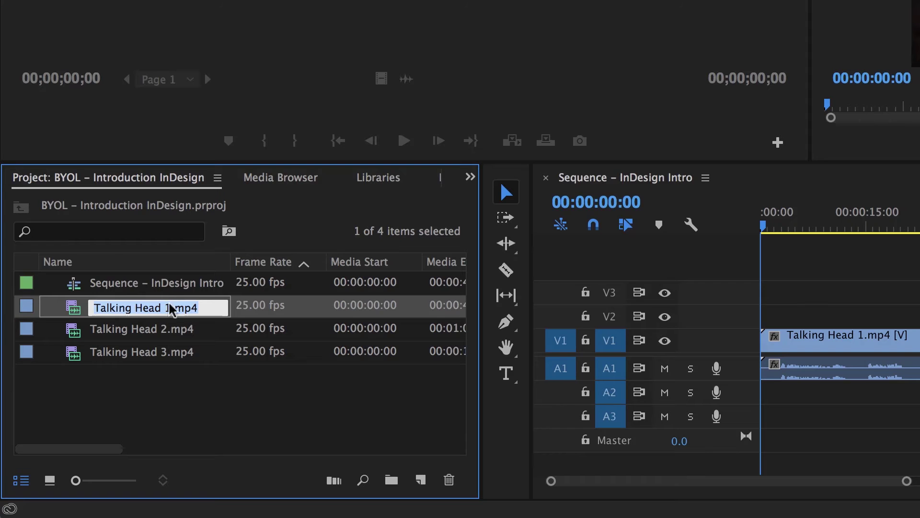
pyautogui.click(143, 287)
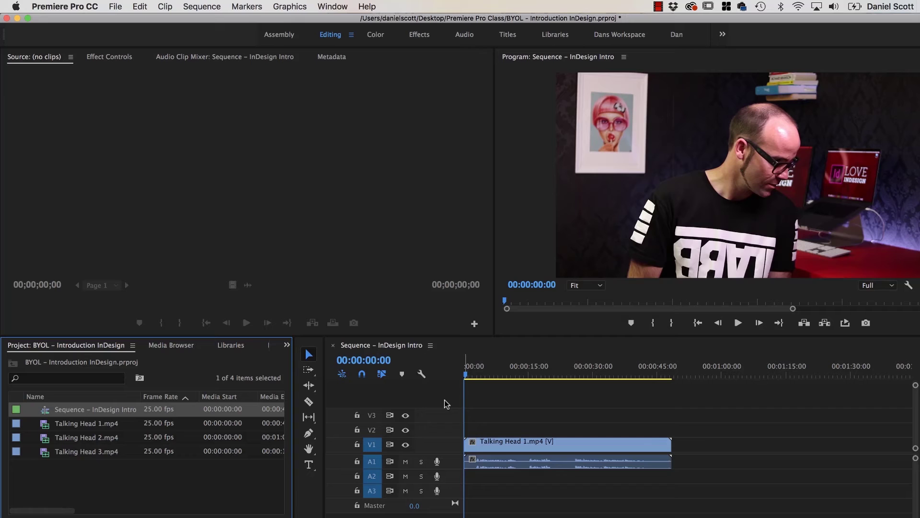
pyautogui.press('space')
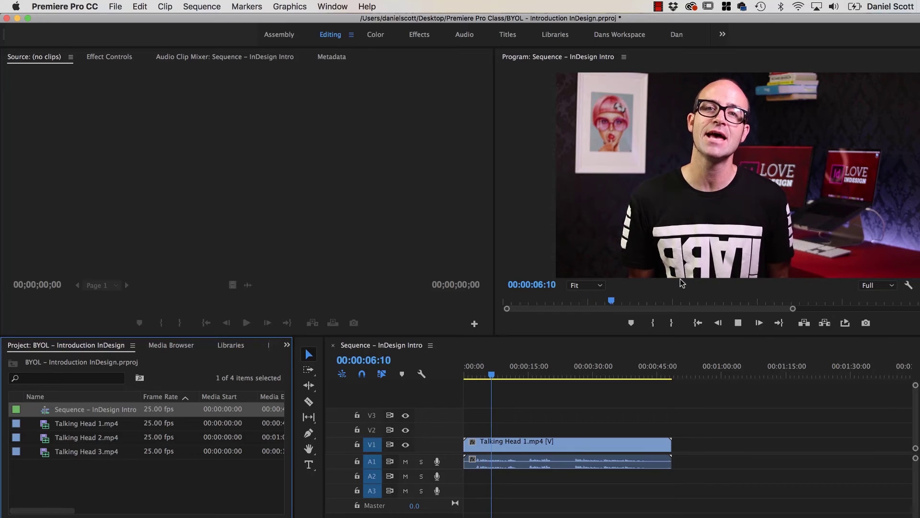
pyautogui.press('space')
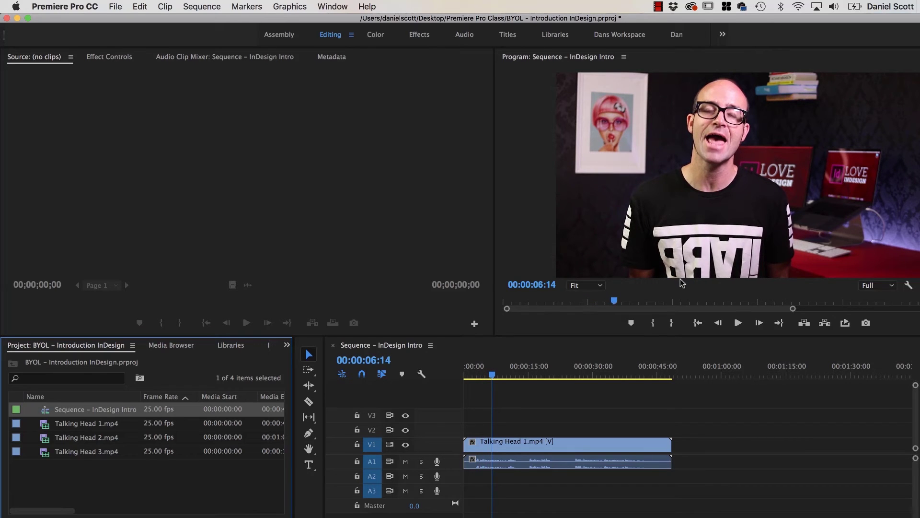
pyautogui.press('space')
pyautogui.press('space')
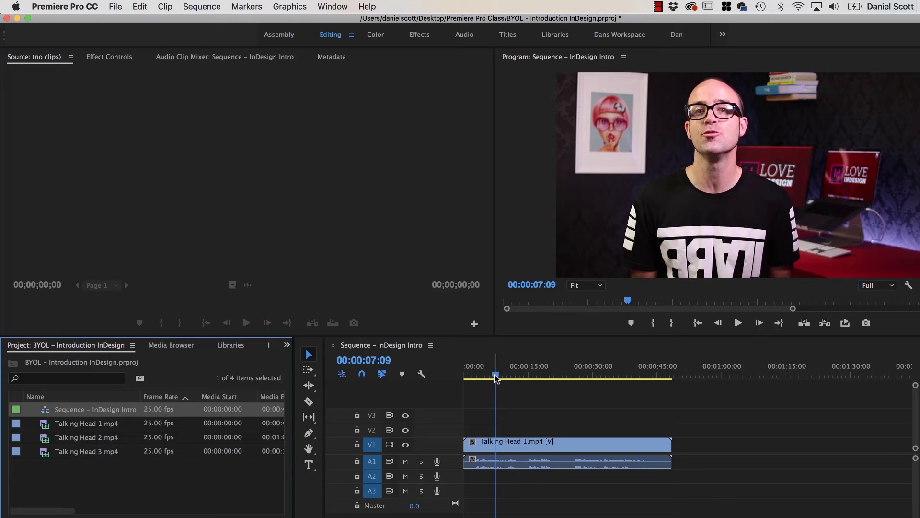
pyautogui.moveTo(495, 374); pyautogui.dragTo(503, 378)
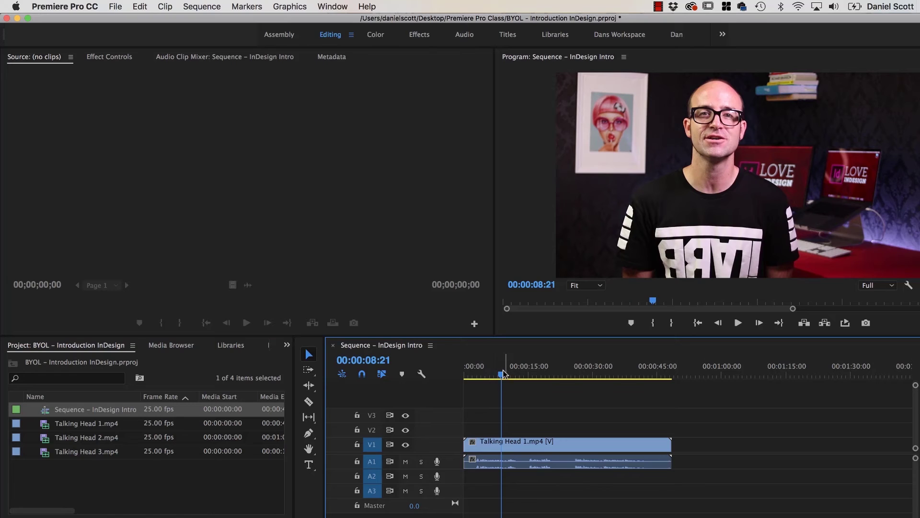
pyautogui.moveTo(503, 379); pyautogui.dragTo(457, 379)
pyautogui.press('space')
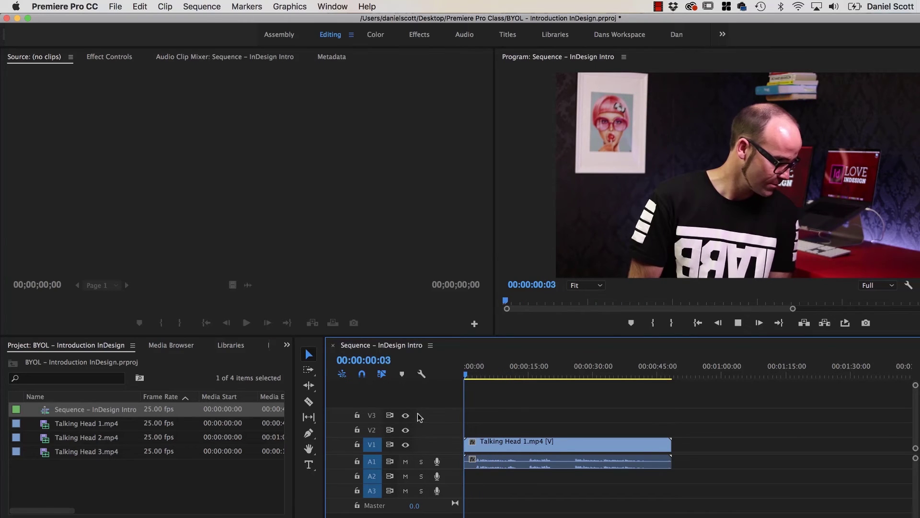
pyautogui.moveTo(471, 374); pyautogui.dragTo(446, 381)
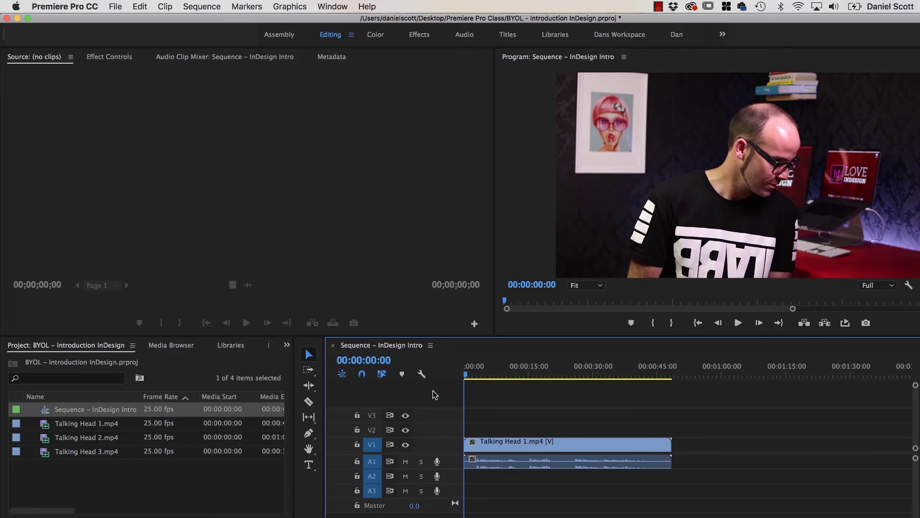
pyautogui.press('space')
pyautogui.press('space')
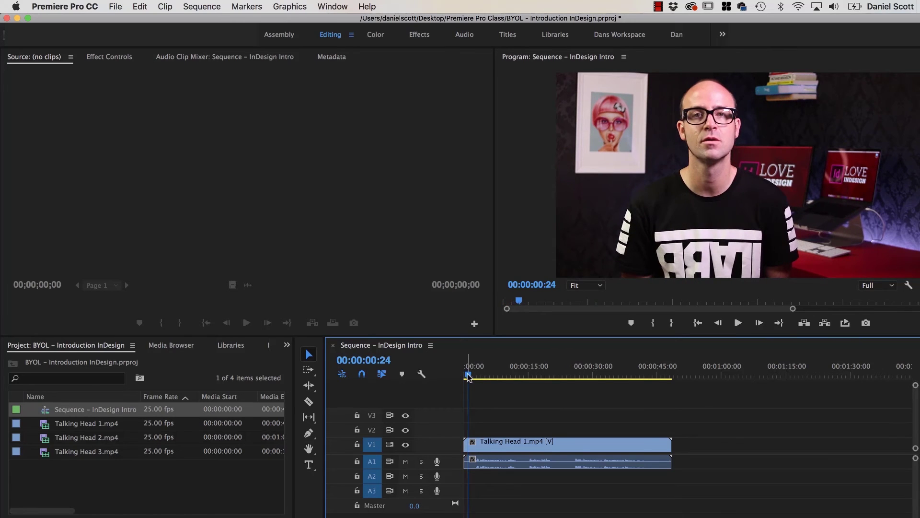
pyautogui.moveTo(468, 379); pyautogui.dragTo(460, 377)
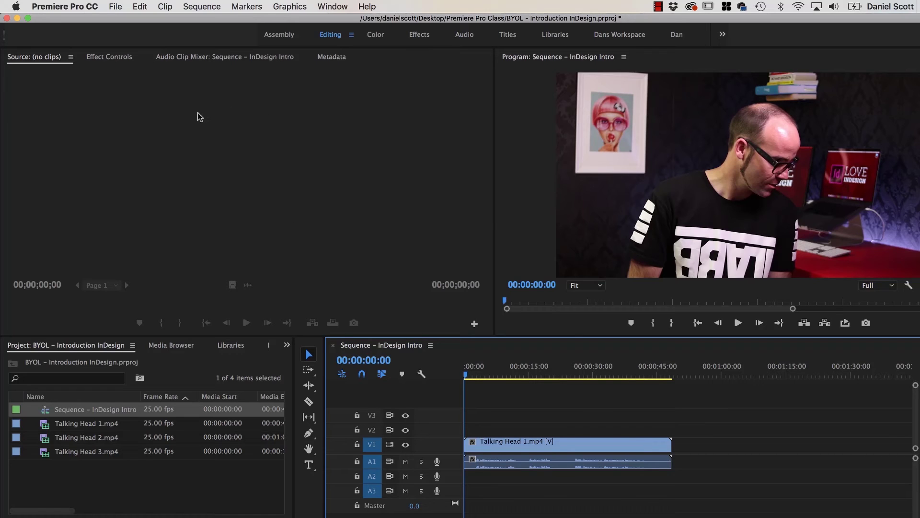
pyautogui.click(101, 457)
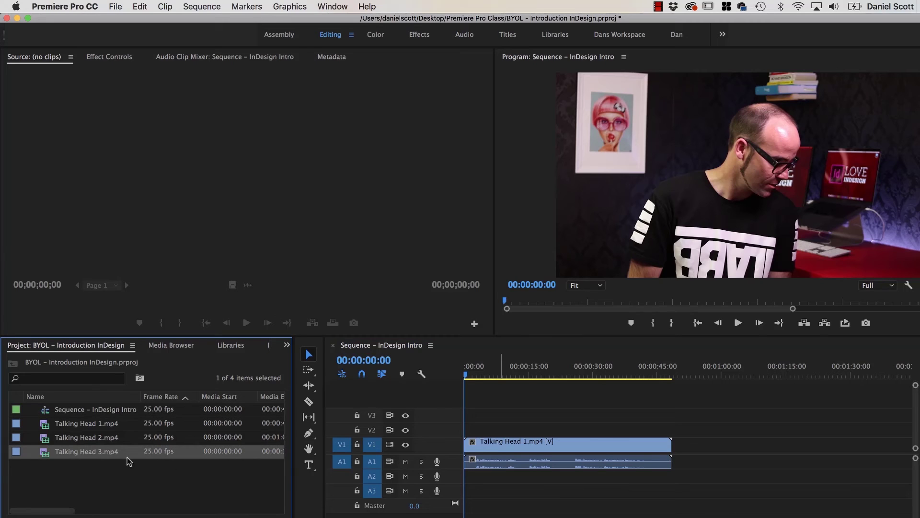
# Load Talking Head 3.mp4 (00:00:17:09) in the Source Monitor and play a short preview of it.
pyautogui.doubleClick(43, 457)
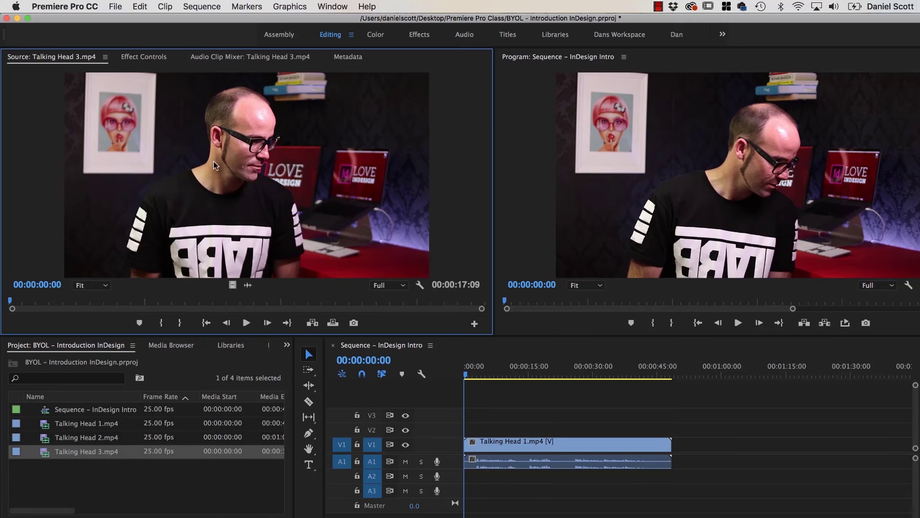
pyautogui.click(247, 322)
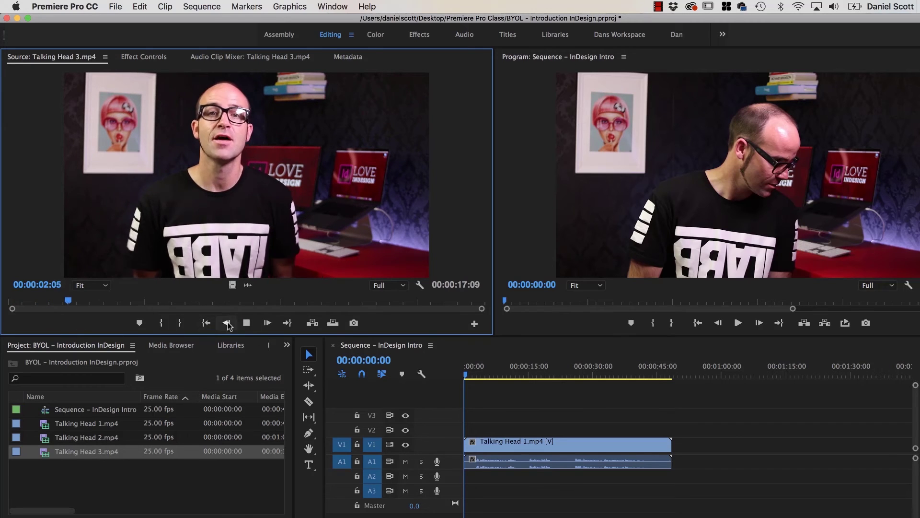
pyautogui.click(247, 323)
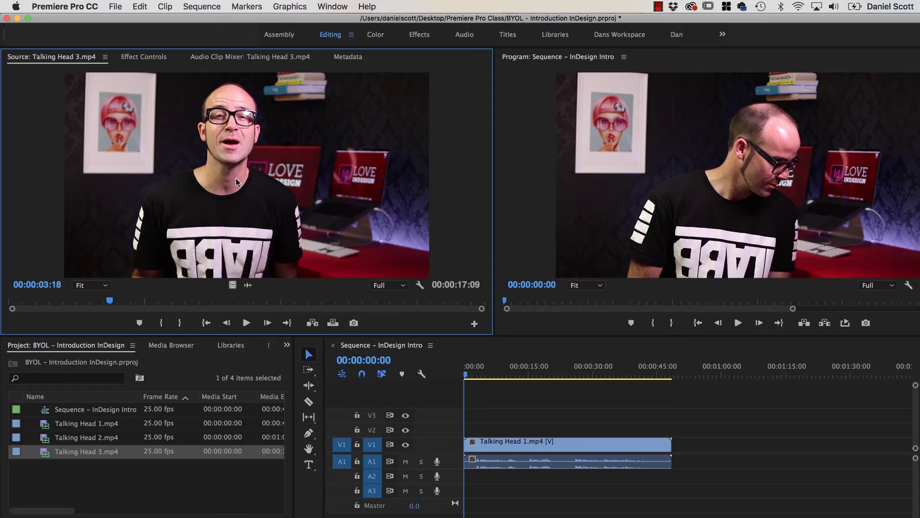
pyautogui.moveTo(45, 456); pyautogui.dragTo(697, 468)
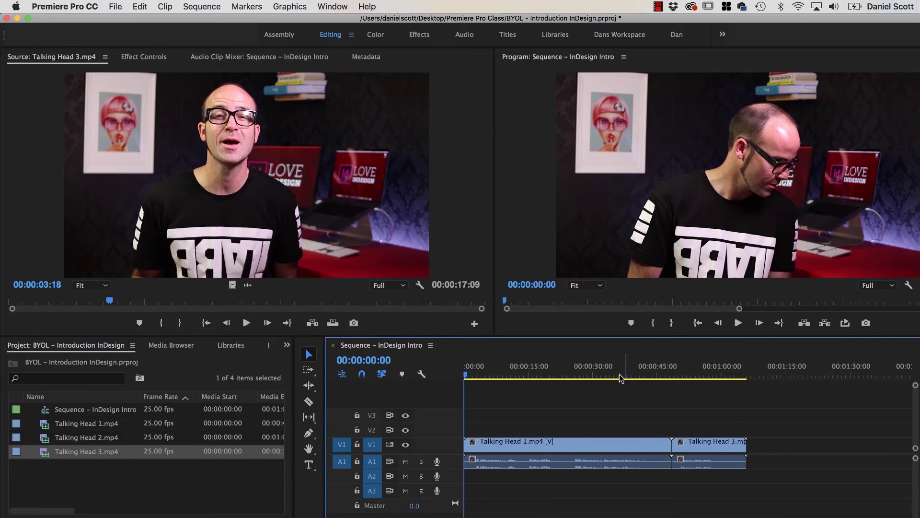
pyautogui.moveTo(624, 377); pyautogui.dragTo(676, 380)
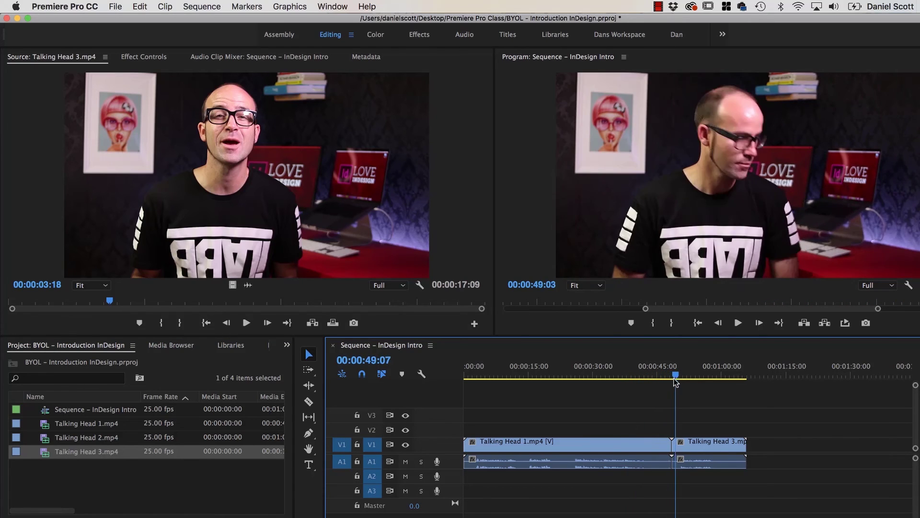
pyautogui.click(726, 448)
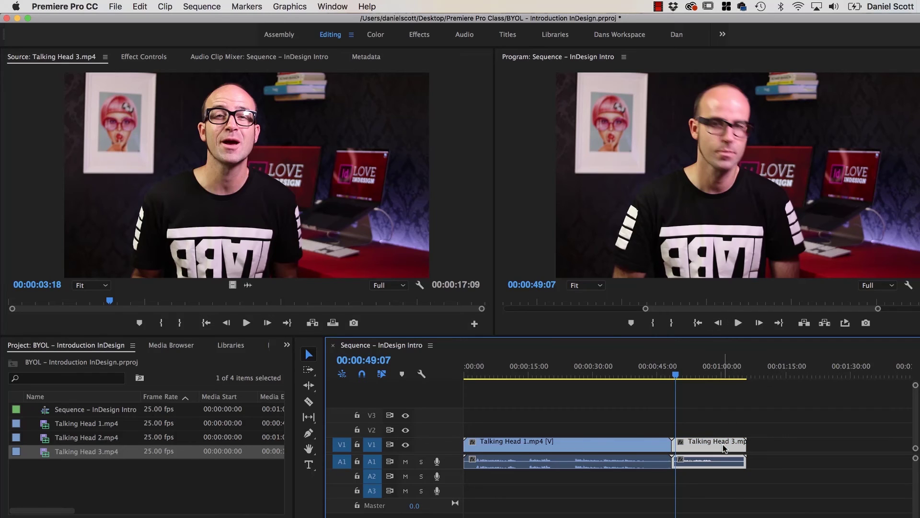
pyautogui.press('Delete')
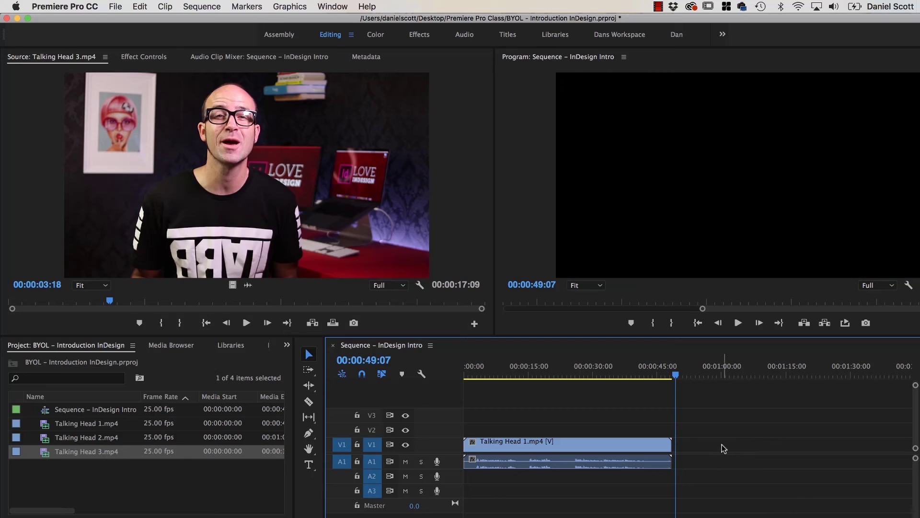
pyautogui.moveTo(676, 375); pyautogui.dragTo(460, 387)
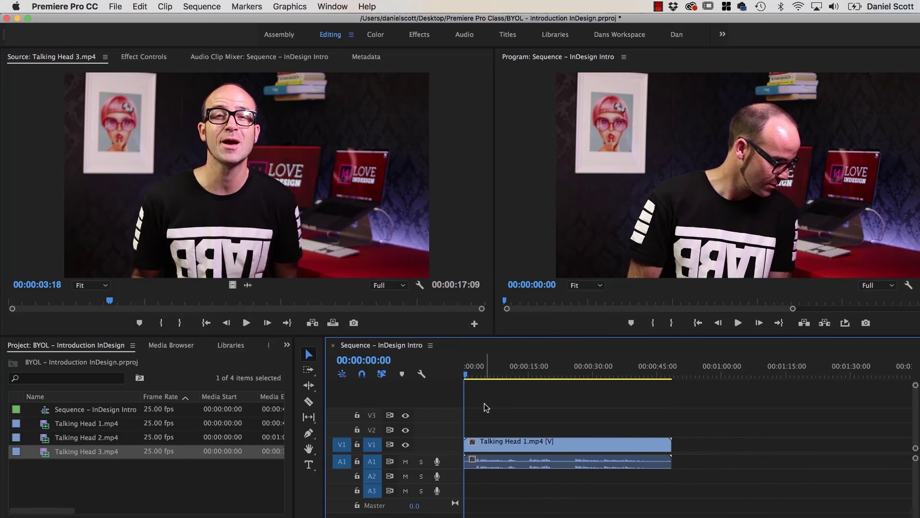